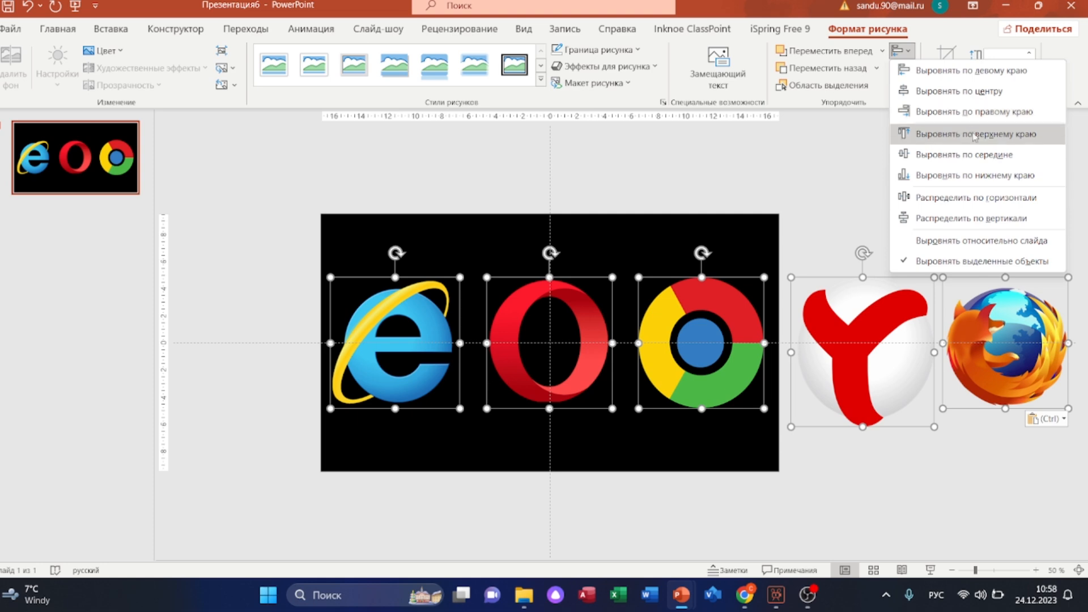
Align the five browser logos along their middle and distribute them horizontally at equal spacing.
left_click(963, 154)
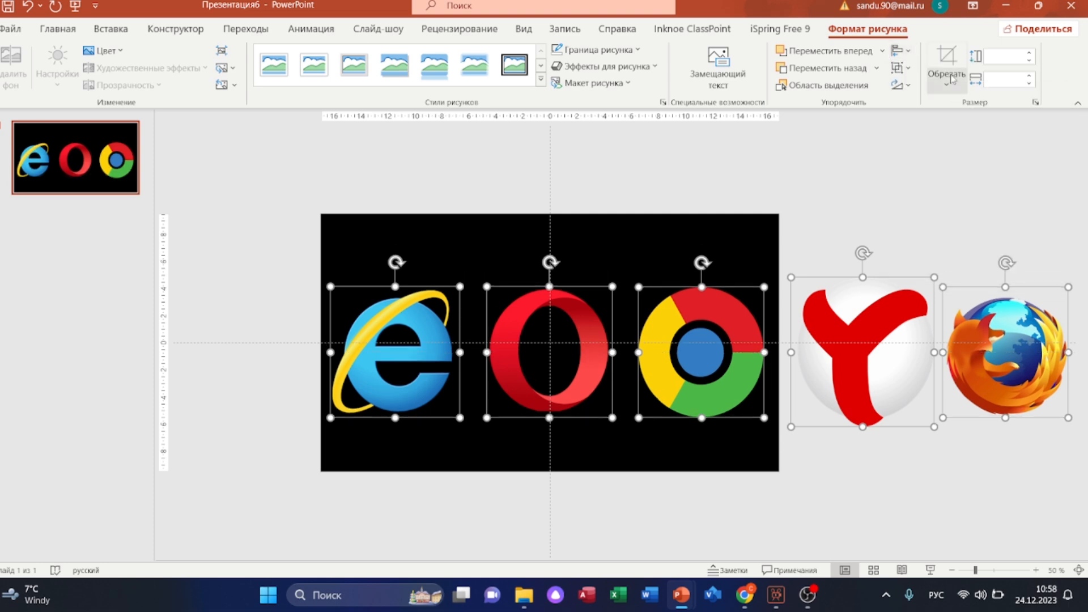
left_click(907, 51)
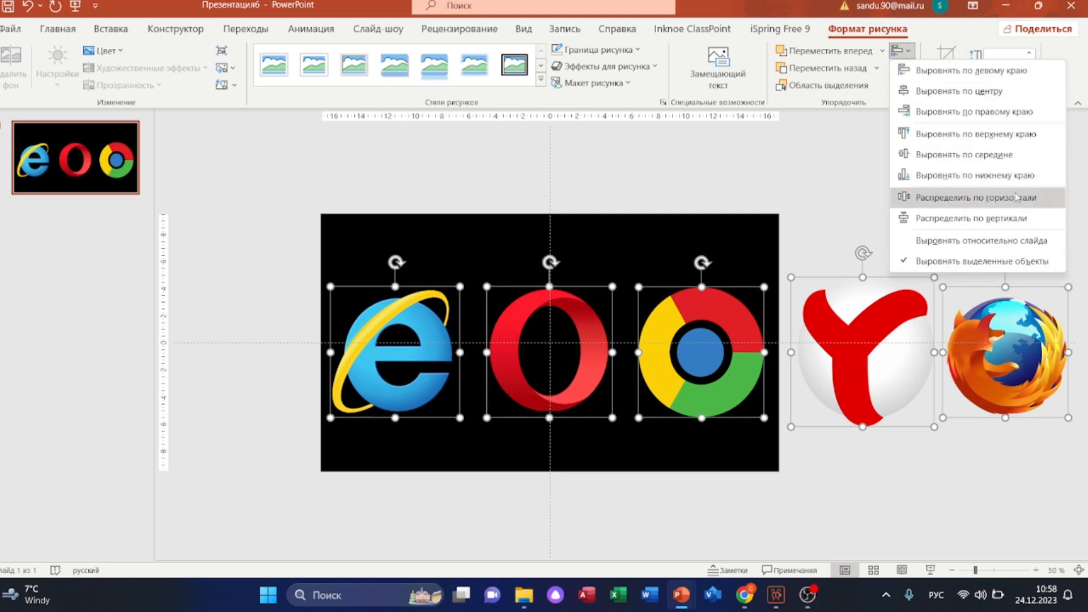
left_click(976, 197)
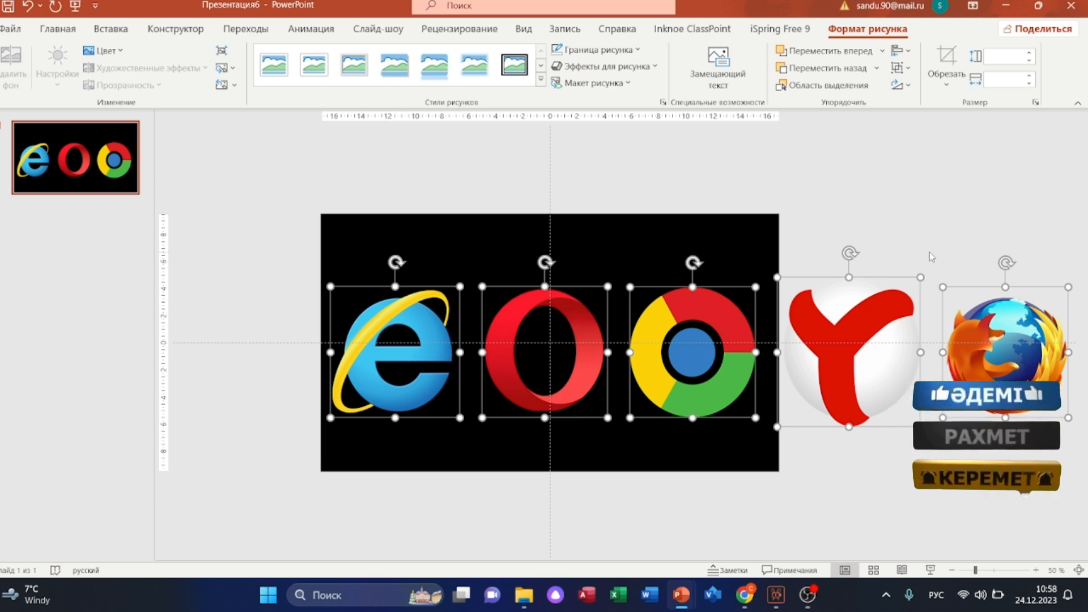
key("Escape")
left_click(889, 310)
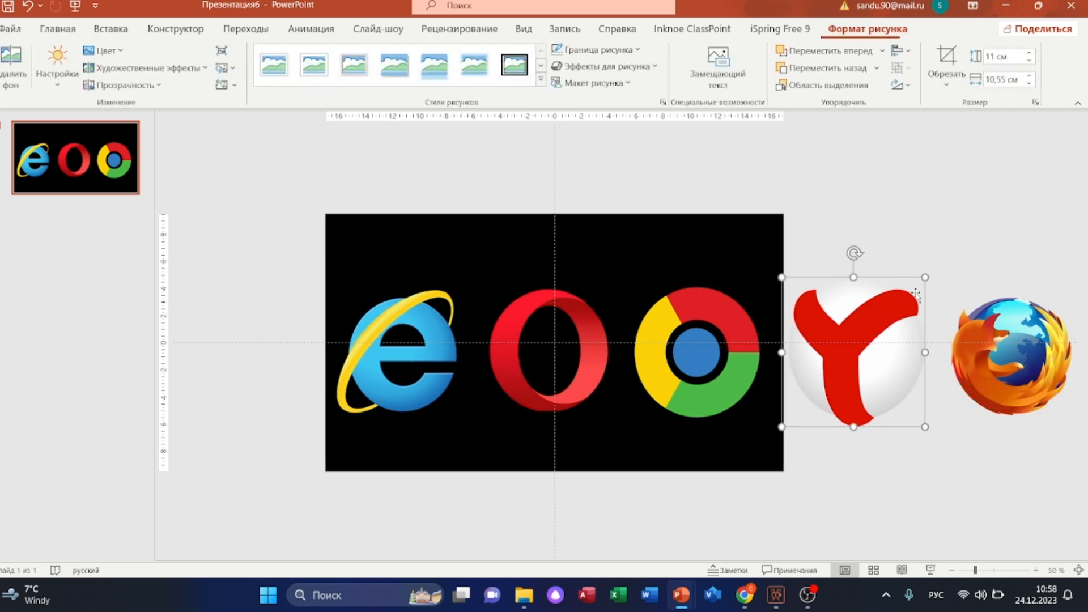
left_click(733, 243)
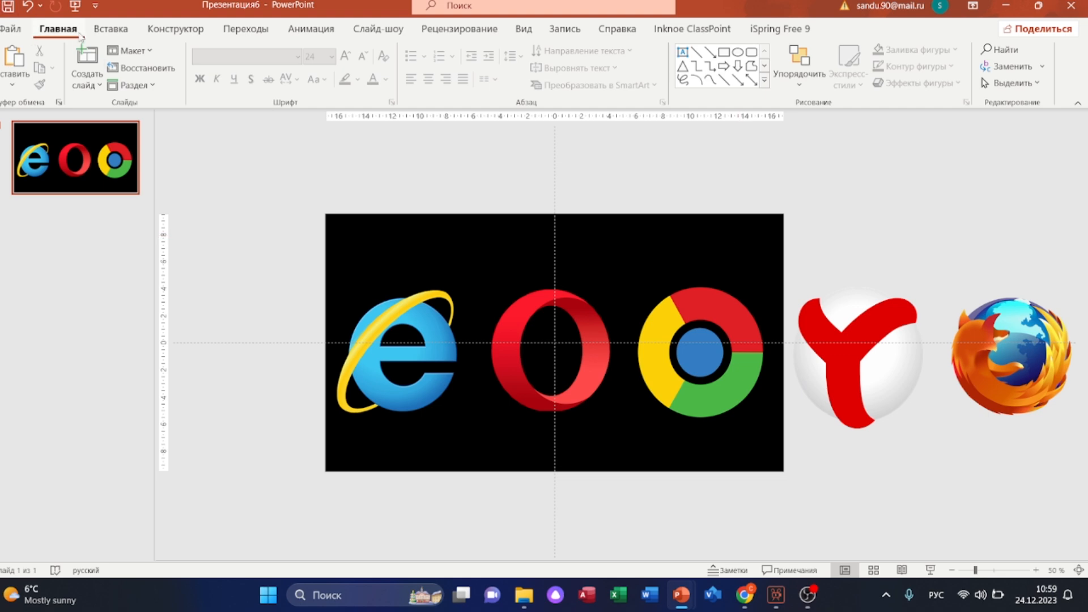
Draw a wide ellipse about 8.17 cm high and 40.64 cm wide across the slide's upper edge.
left_click(111, 29)
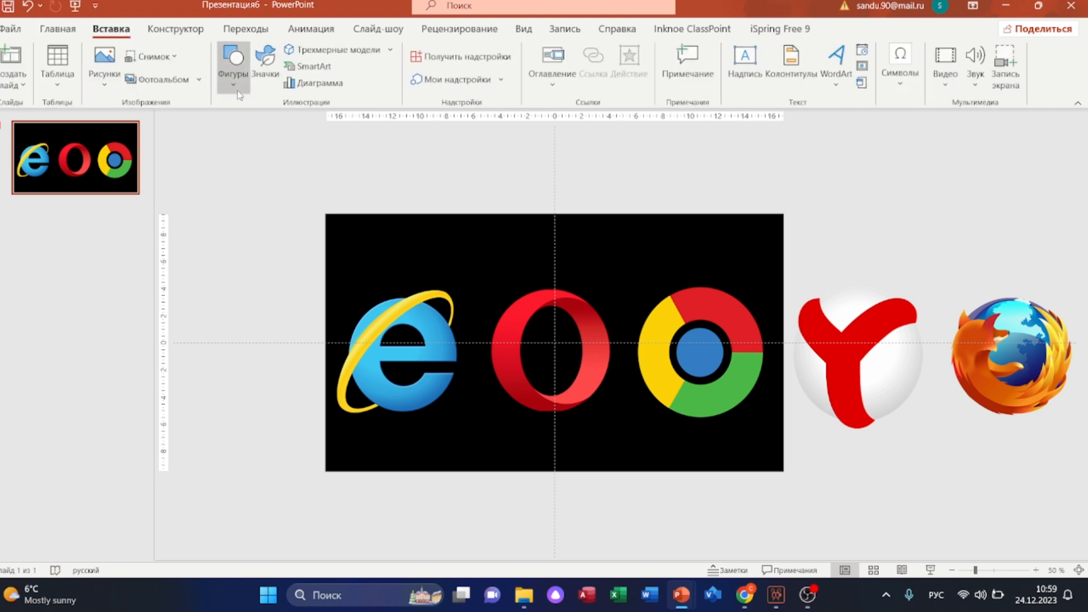
left_click(234, 67)
left_click(280, 125)
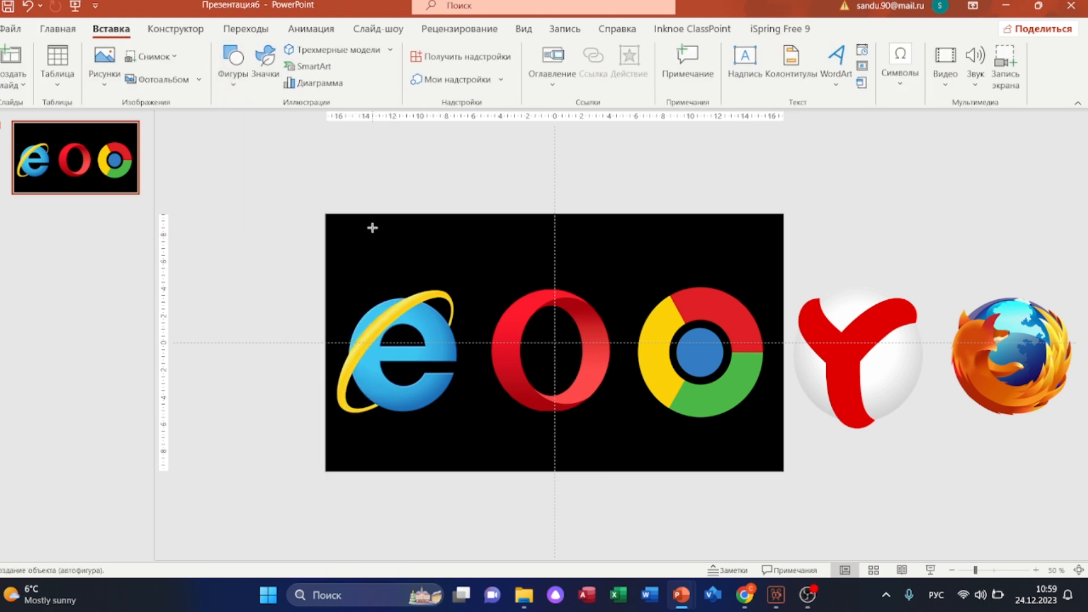
mouse_move(298, 171)
left_mouse_down()
mouse_move(508, 236)
mouse_move(850, 270)
mouse_move(849, 283)
left_mouse_up()
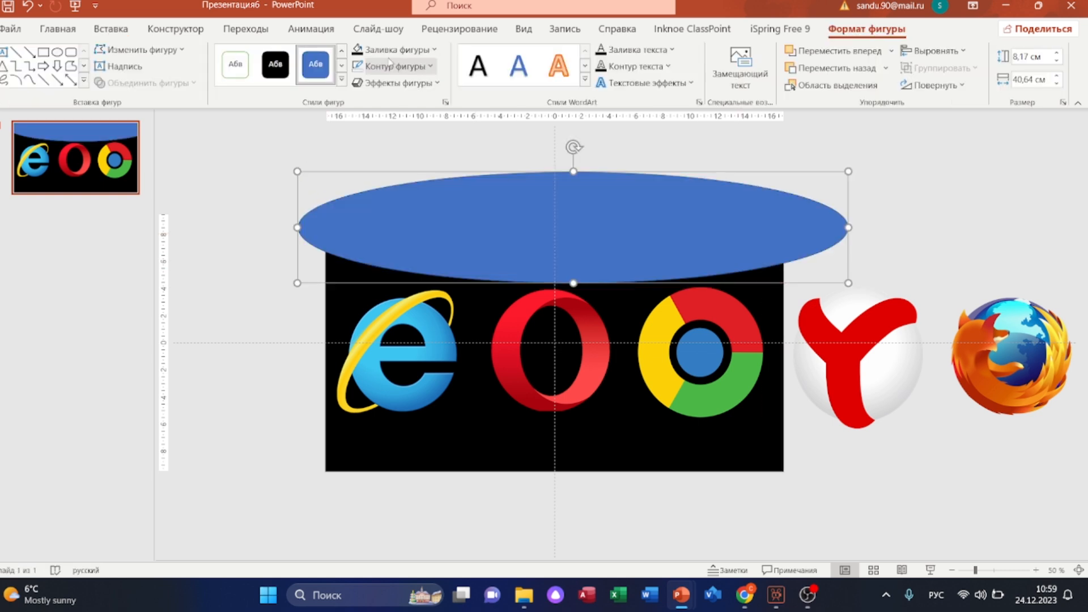
Remove the ellipse's outline and fill it with black.
left_click(387, 68)
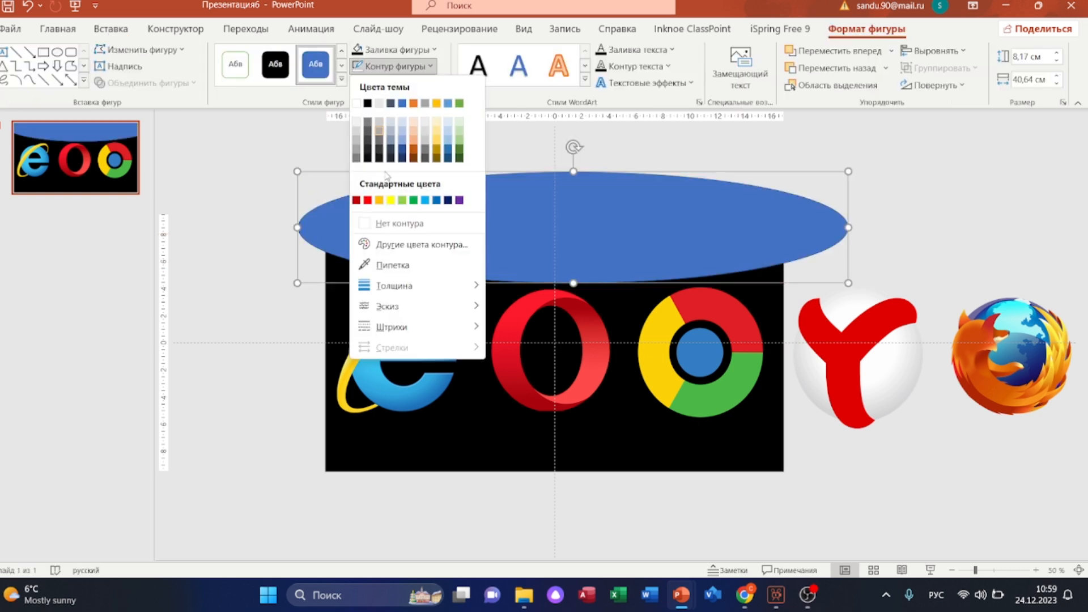
left_click(401, 222)
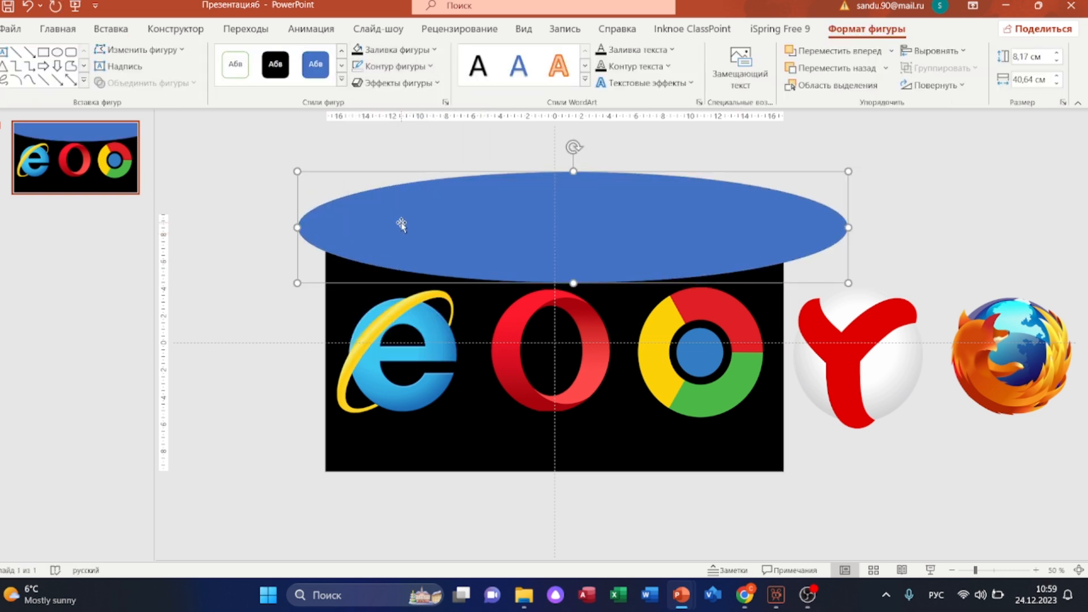
left_click(423, 50)
left_click(367, 88)
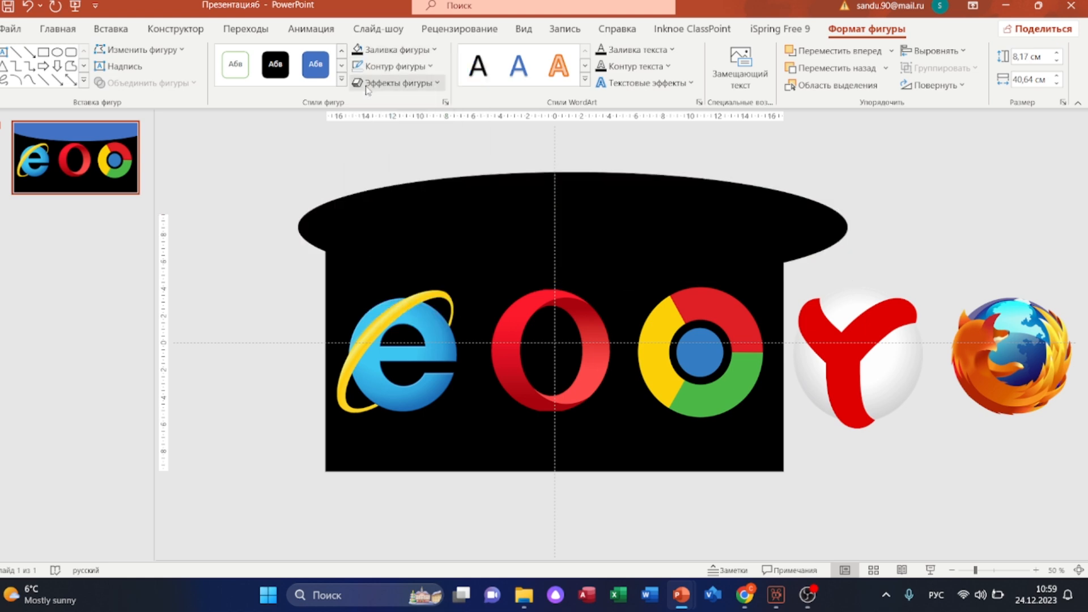
Centre the black ellipse horizontally on the slide and place a copy straight below it across the slide's lower edge.
left_click(932, 50)
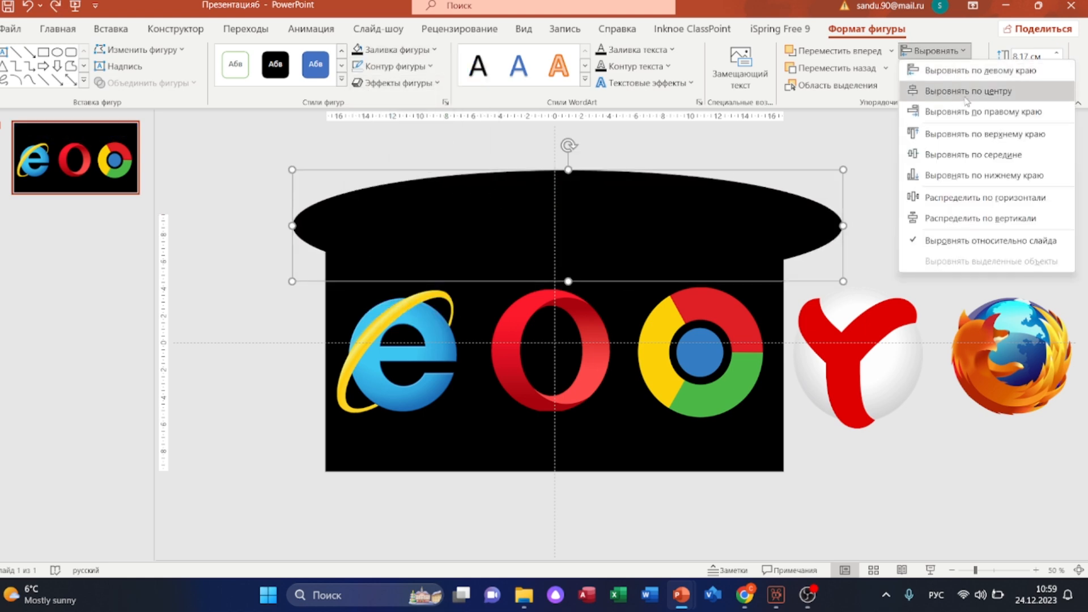
left_click(933, 91)
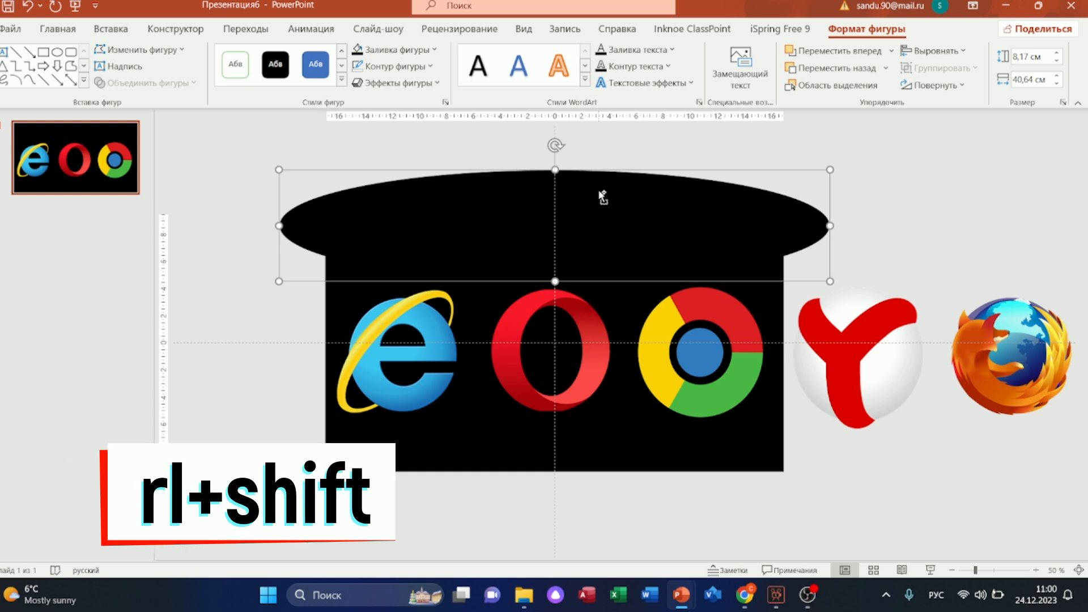
left_click_drag(595, 183, 595, 429)
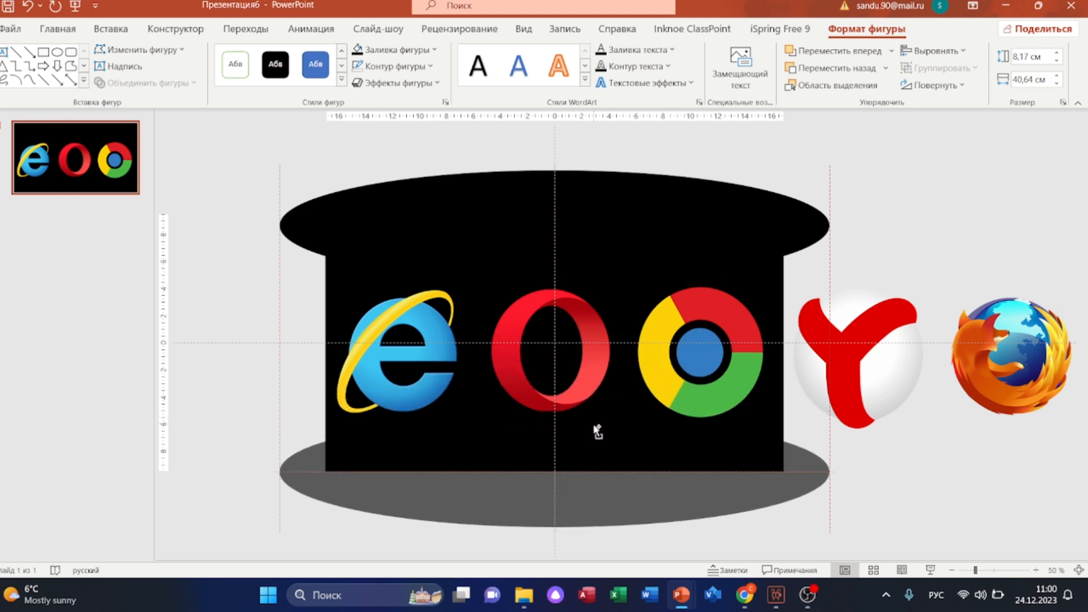
left_click_drag(597, 431, 597, 431)
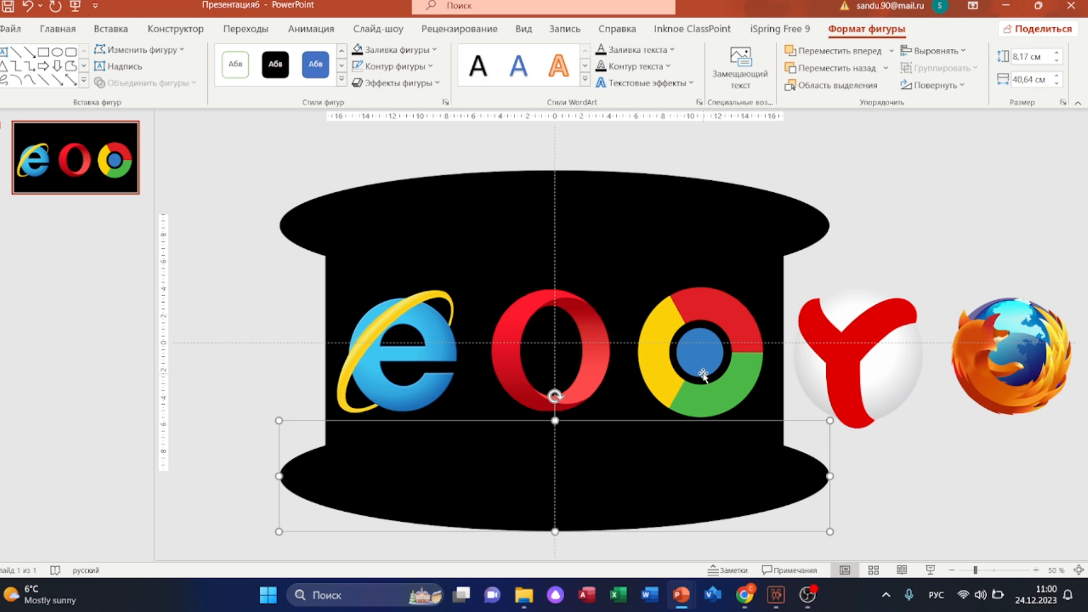
left_click(911, 256)
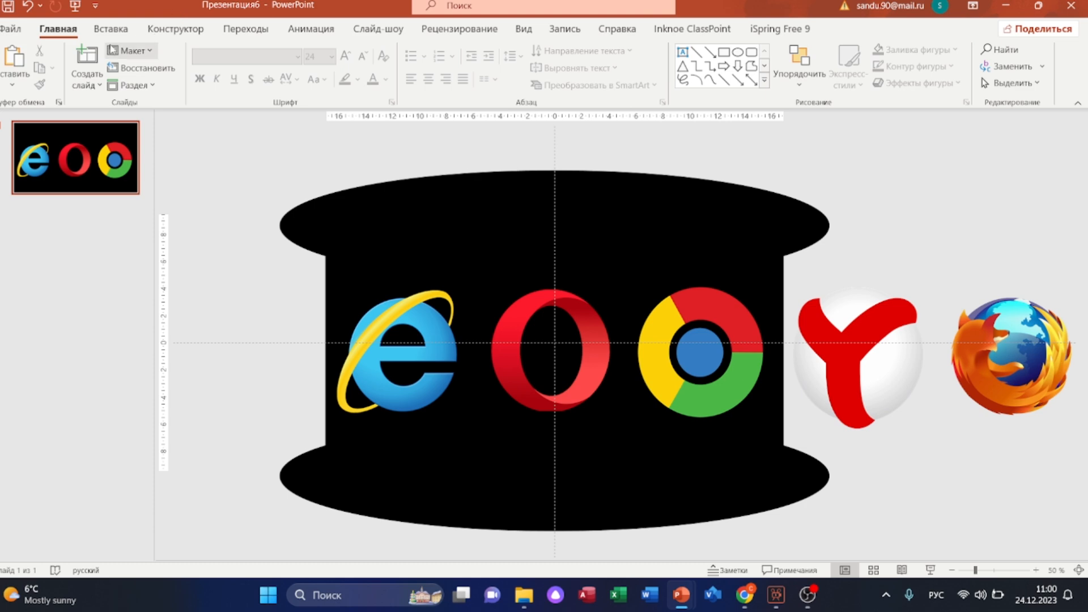
Draw a rectangle about 10.54 cm high and 12.06 cm wide covering the Internet Explorer logo.
left_click(95, 28)
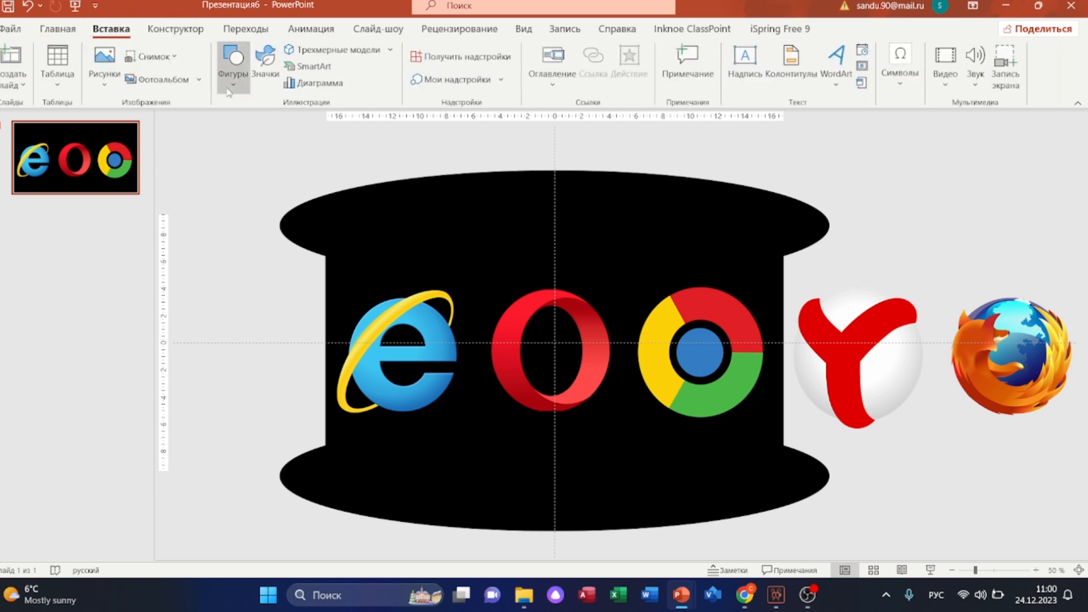
left_click(231, 67)
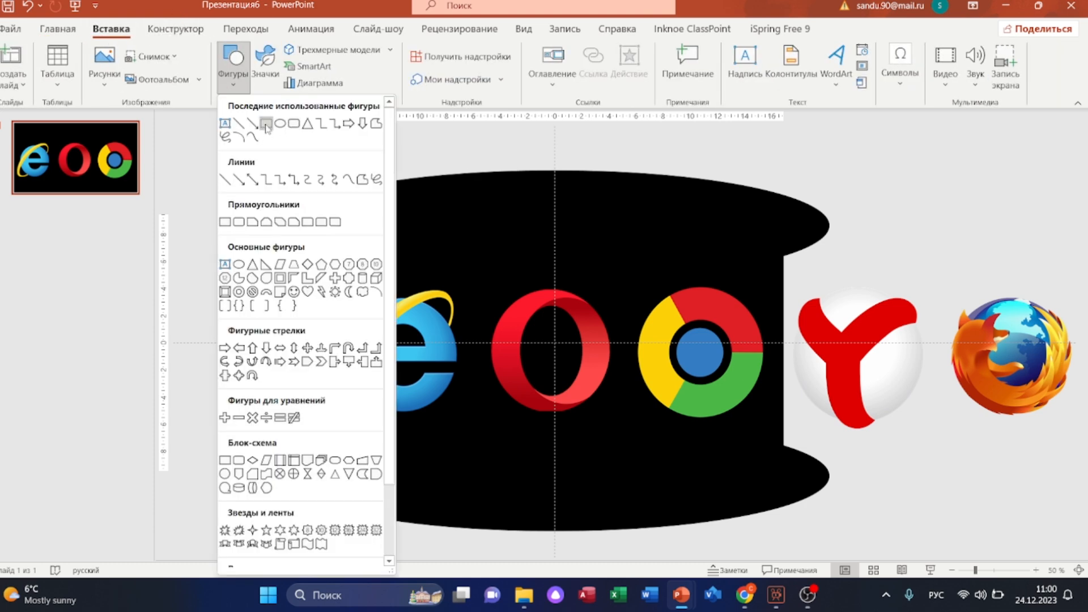
left_click(265, 124)
mouse_move(326, 276)
left_mouse_down()
mouse_move(389, 357)
mouse_move(471, 430)
mouse_move(484, 415)
left_mouse_up()
Remove the rectangle's outline and give it a solid black fill.
left_click(397, 67)
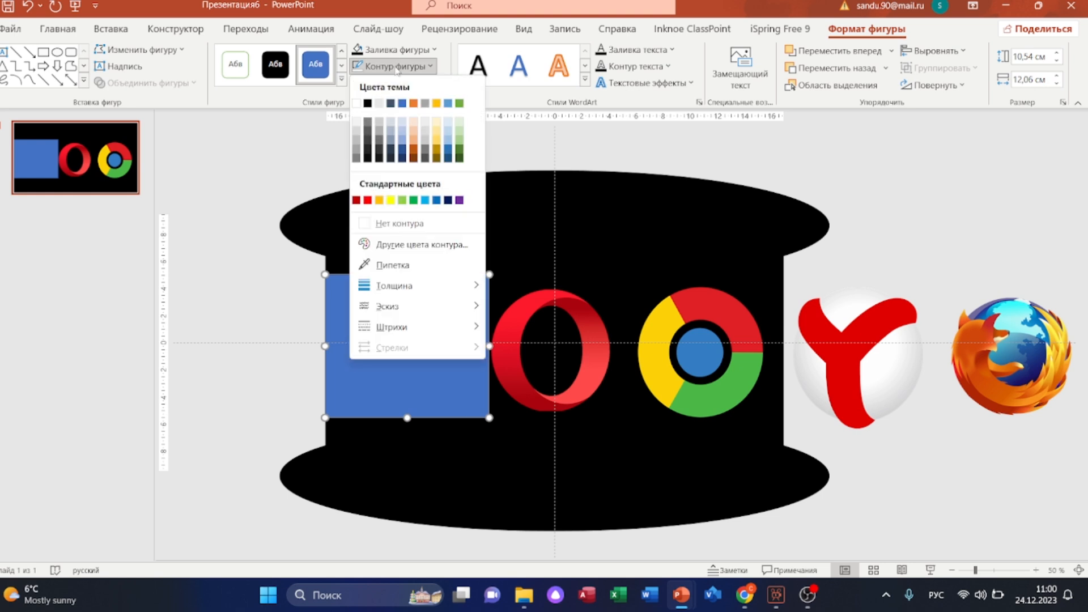
left_click(400, 224)
left_click(395, 49)
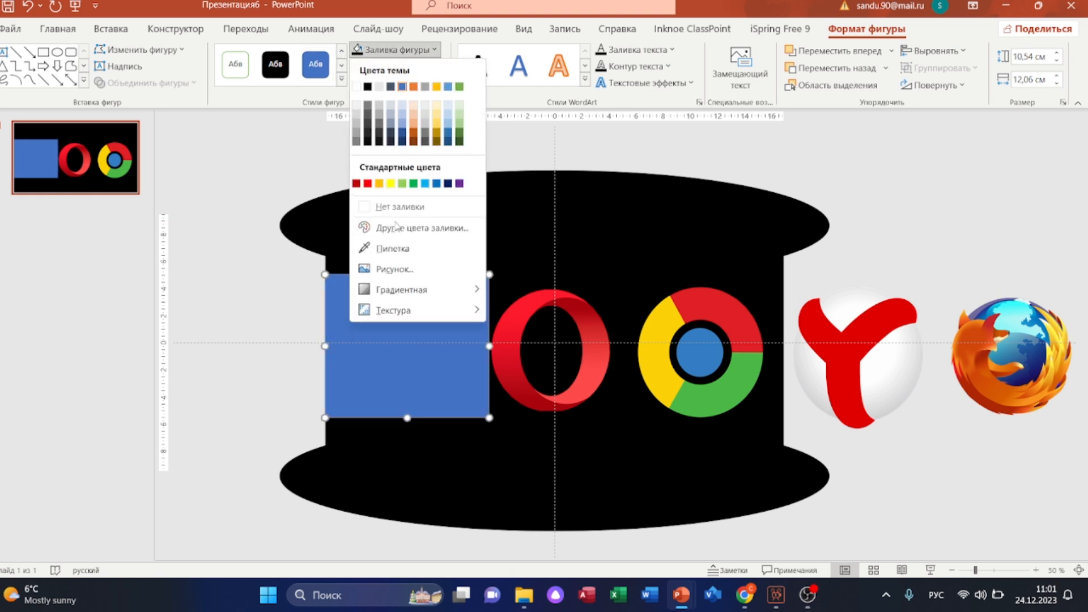
left_click(399, 207)
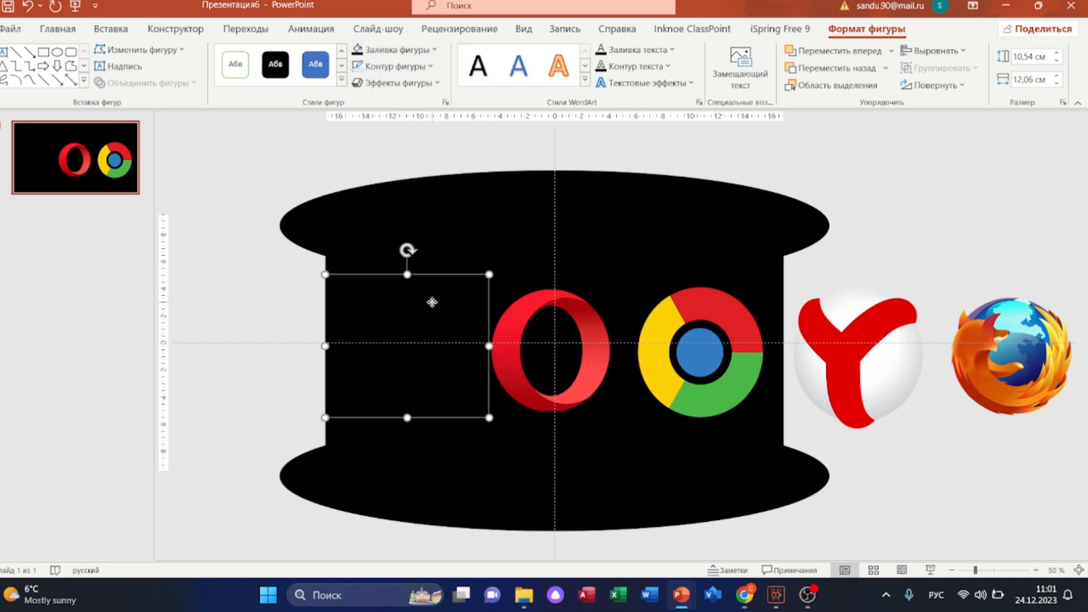
Set the fill transparency of the rectangle over the Internet Explorer logo to 35%.
right_click(432, 302)
left_click(528, 542)
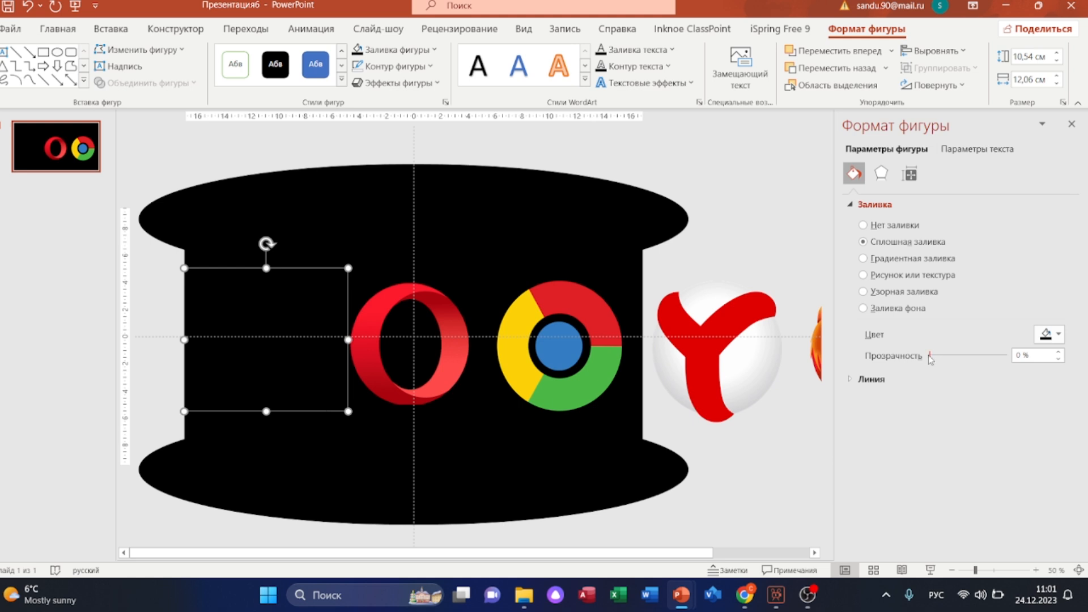
left_click_drag(932, 358, 960, 363)
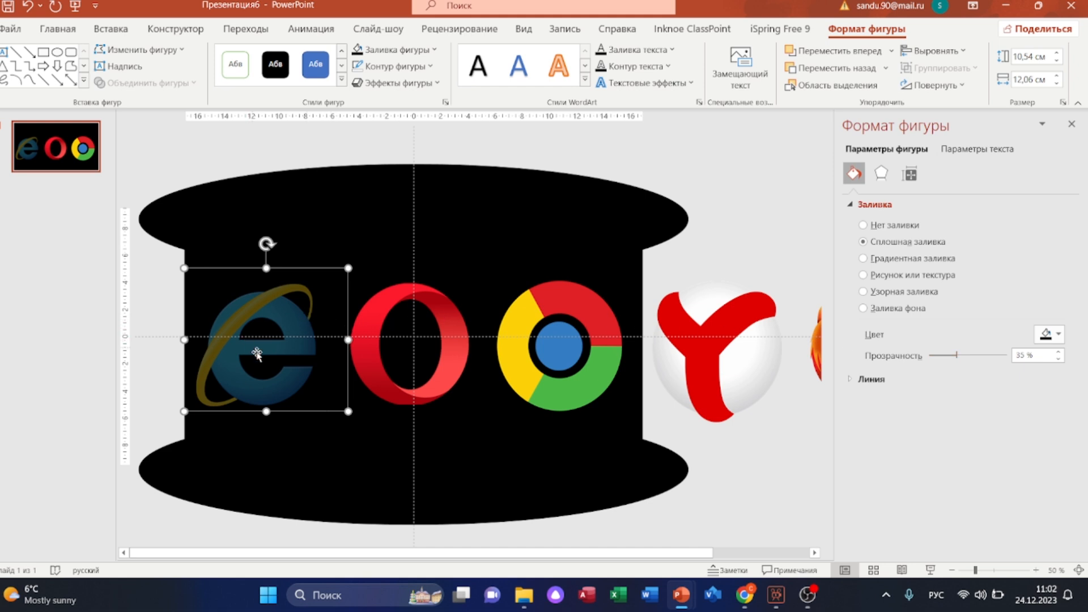
Align the semi-transparent rectangle to the slide's middle and place a level copy over the Chrome logo.
left_click(935, 51)
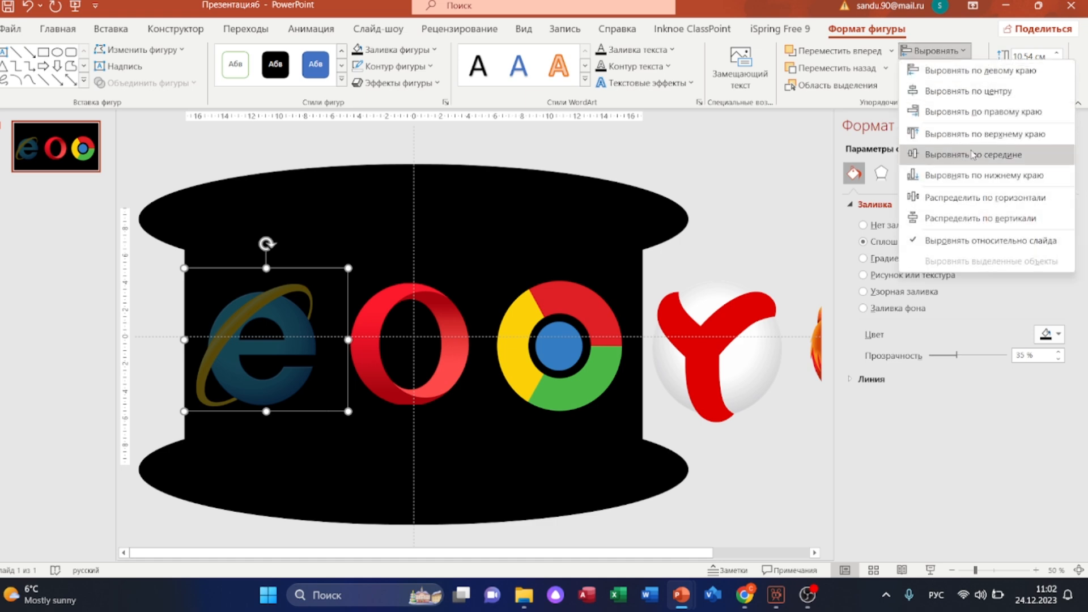
left_click(983, 155)
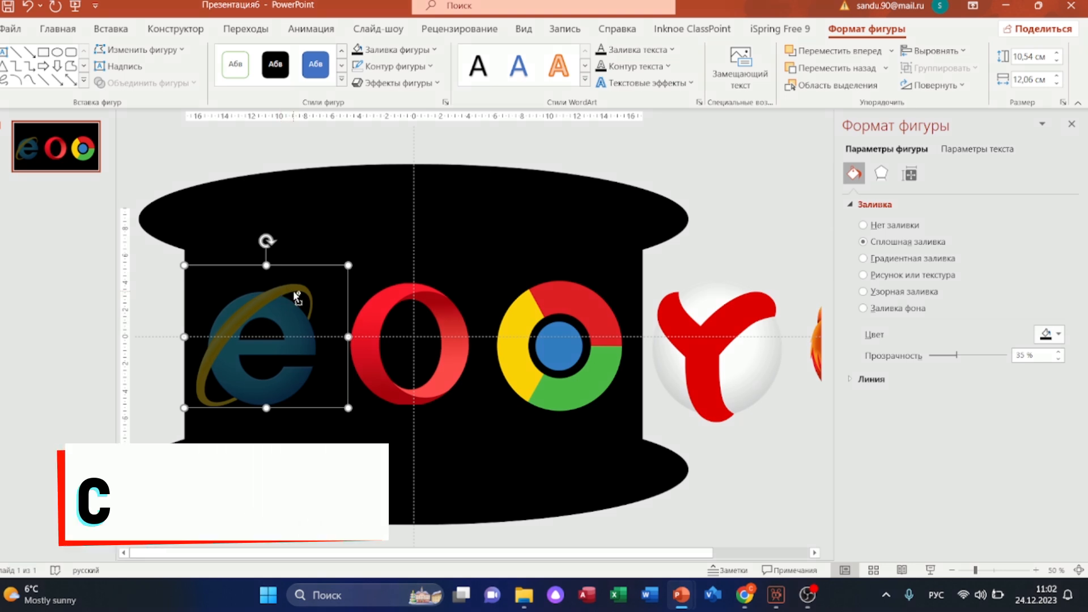
left_click_drag(241, 290, 528, 306)
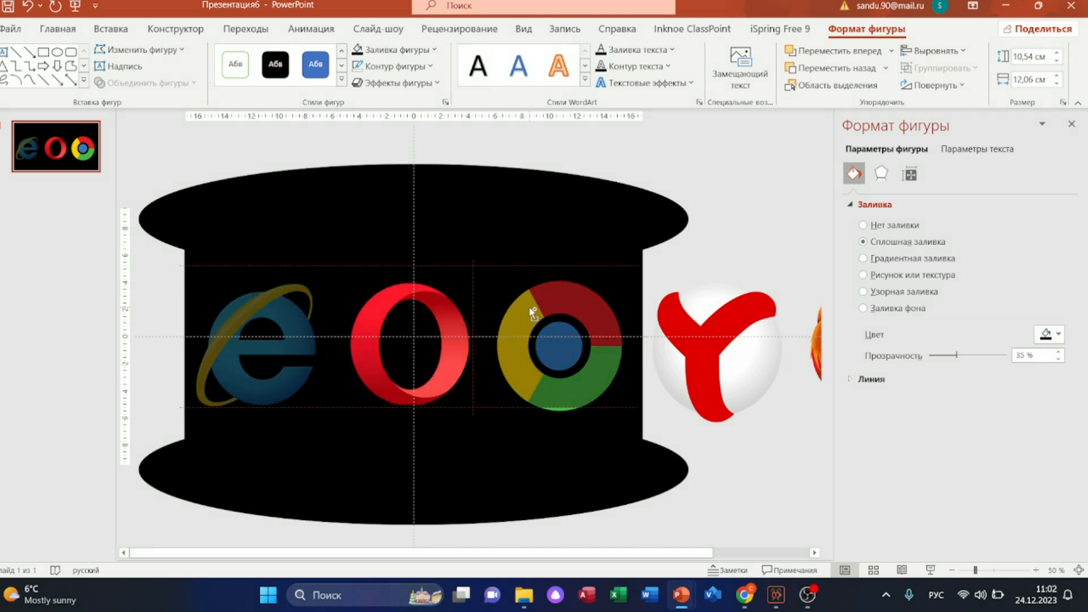
left_click_drag(532, 310, 530, 307)
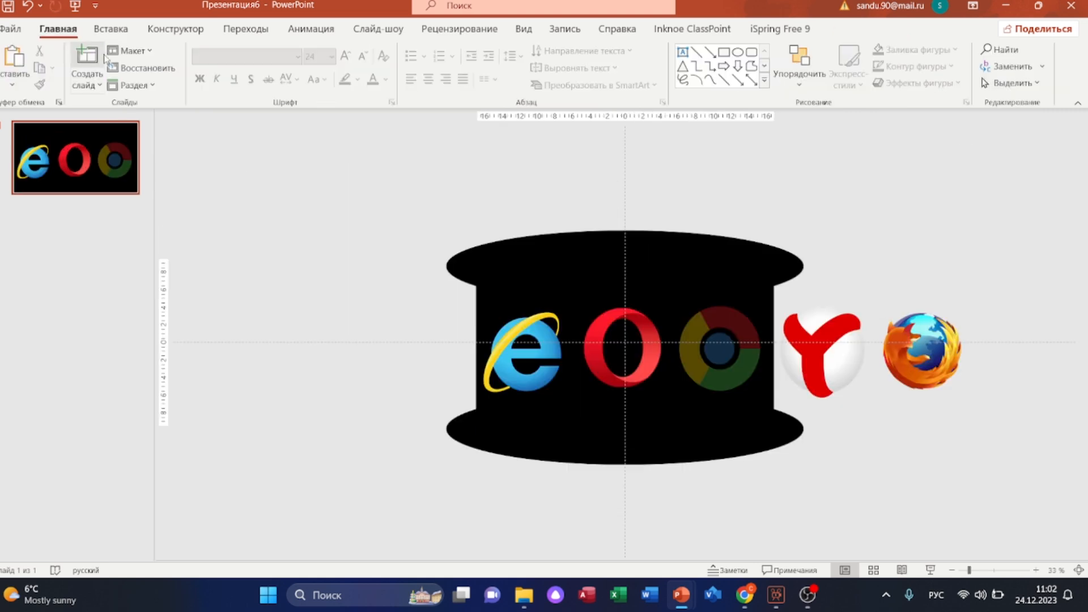
Add a text box above the logos on the upper ellipse with the title "Браузерлер".
left_click(111, 28)
left_click(745, 63)
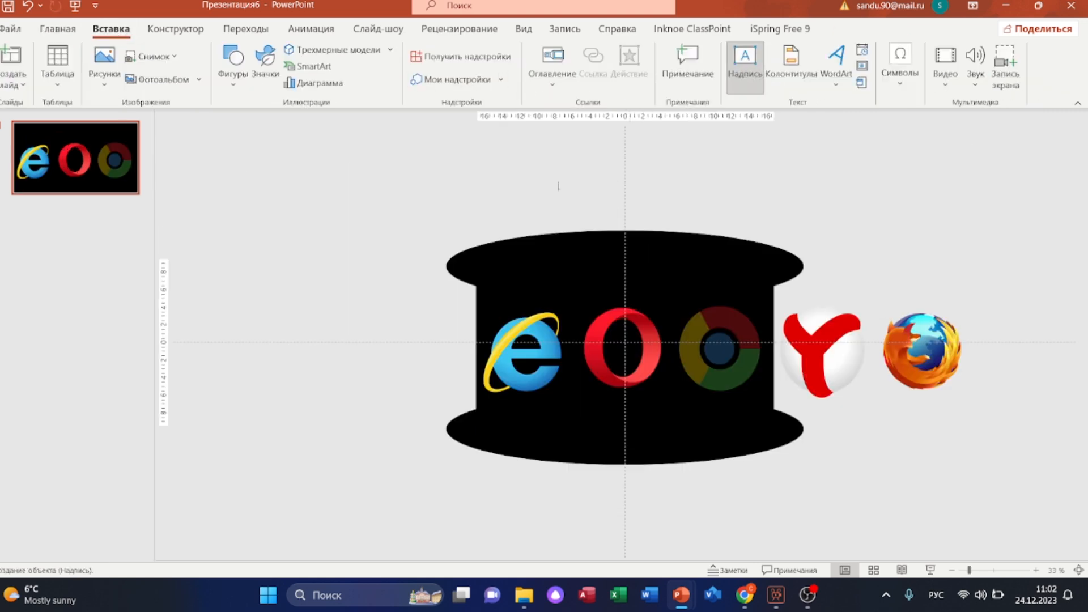
left_click_drag(554, 247, 701, 268)
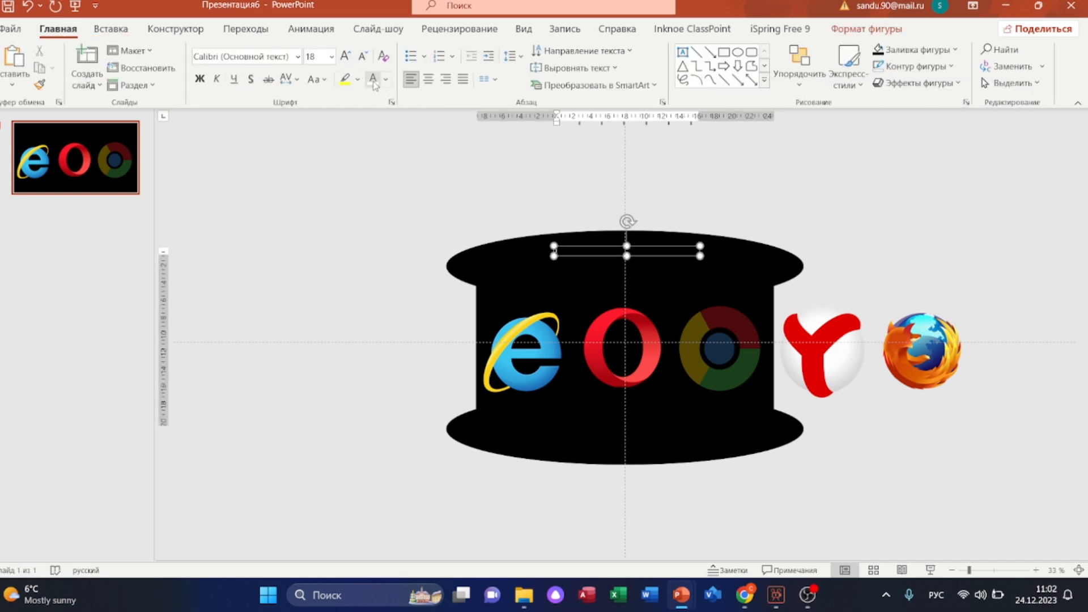
type("Браузерлер")
scroll(611, 204, "up", 4)
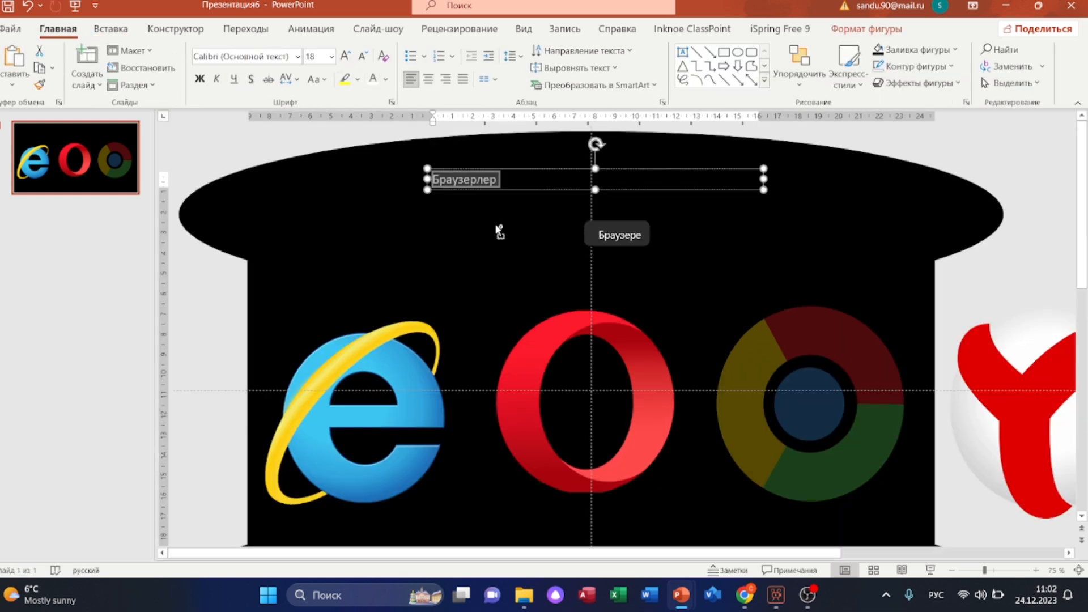
Set the title in Arial Black, enlarge and centre its text, and position the box centrally at the slide's upper edge.
left_click(297, 57)
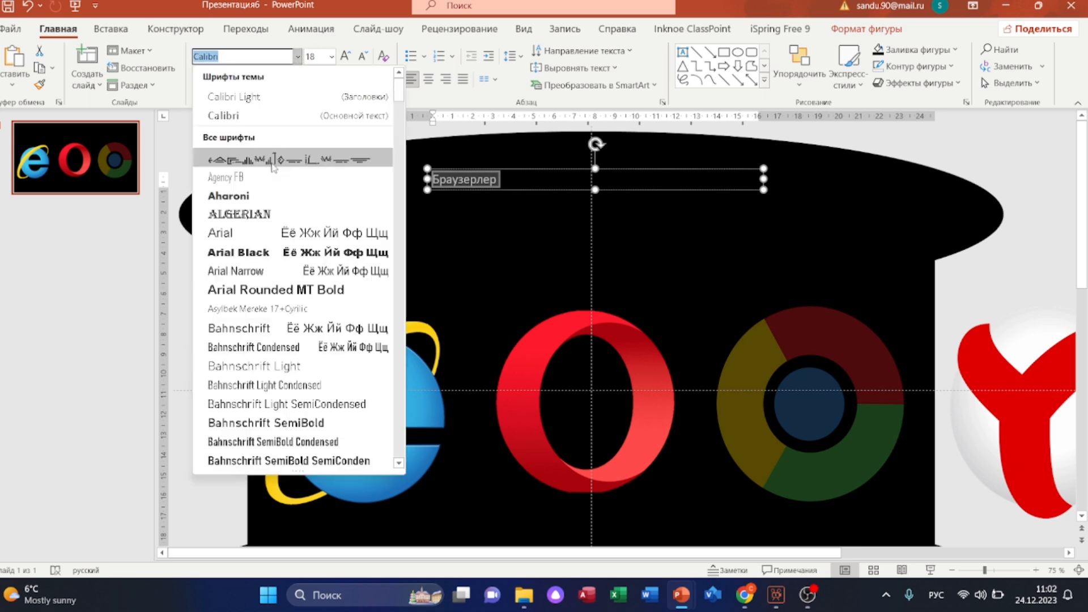
left_click(316, 252)
left_click(345, 56)
left_click(346, 56)
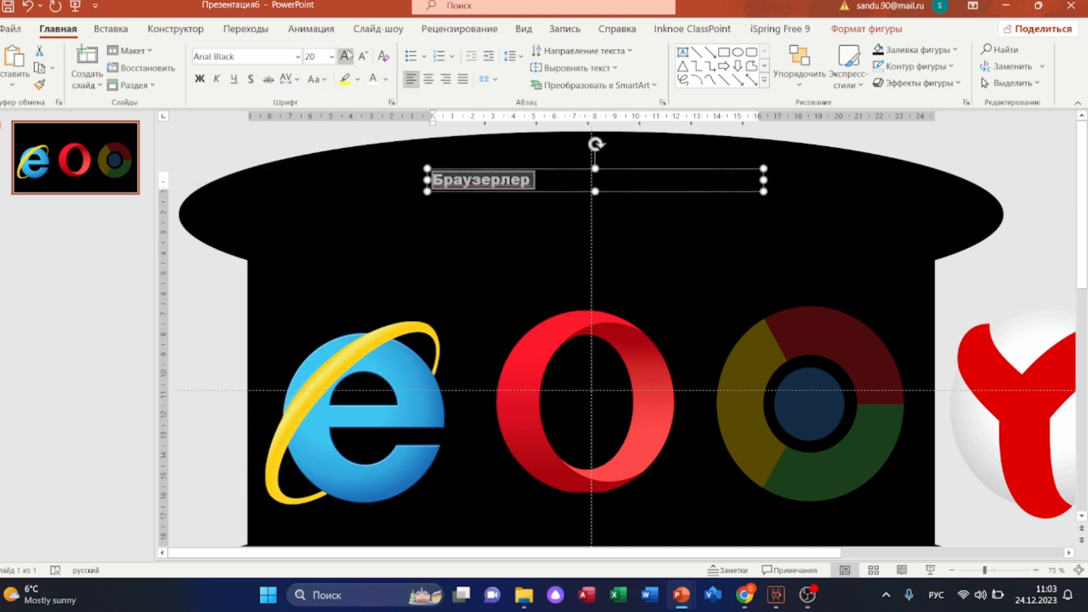
left_click(345, 56)
left_click(345, 55)
left_click(345, 56)
left_click(346, 56)
left_click(347, 56)
left_click(429, 80)
left_click_drag(606, 171, 603, 193)
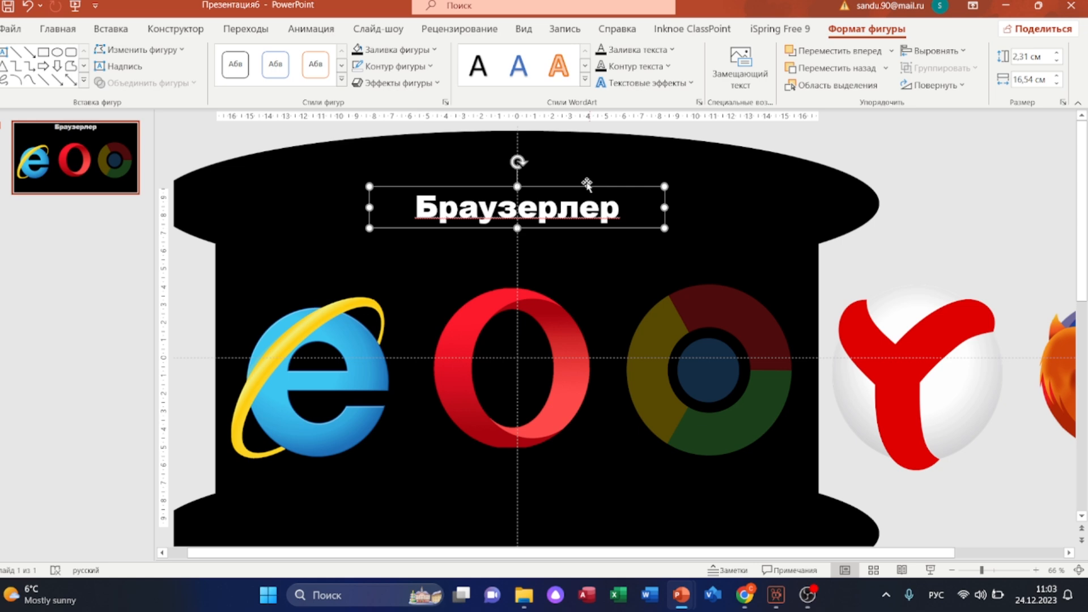
Start the slide show from the current slide to preview the design.
left_click(378, 29)
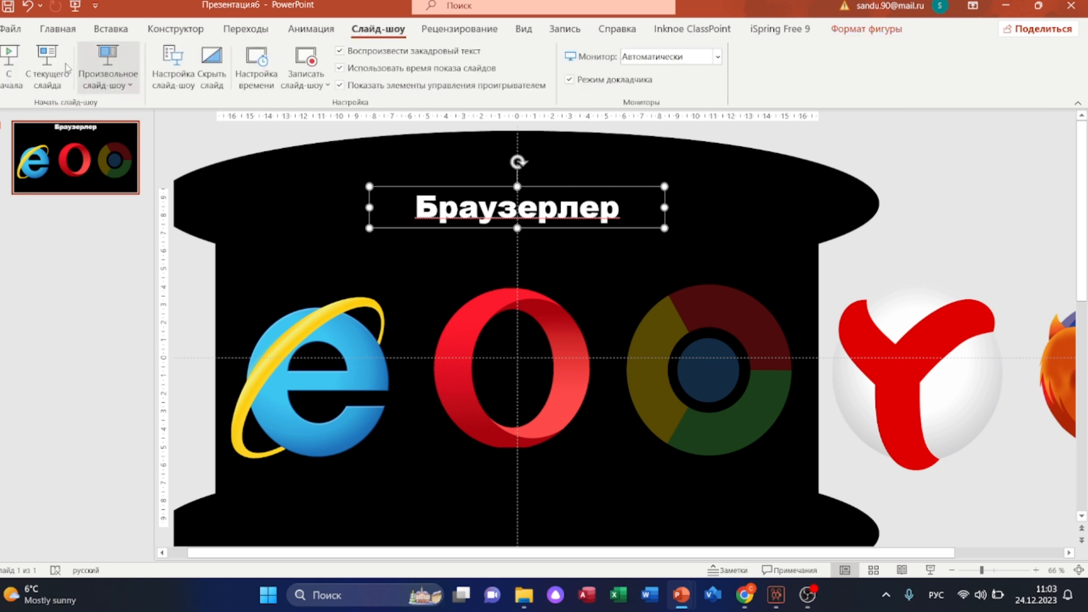
left_click(41, 78)
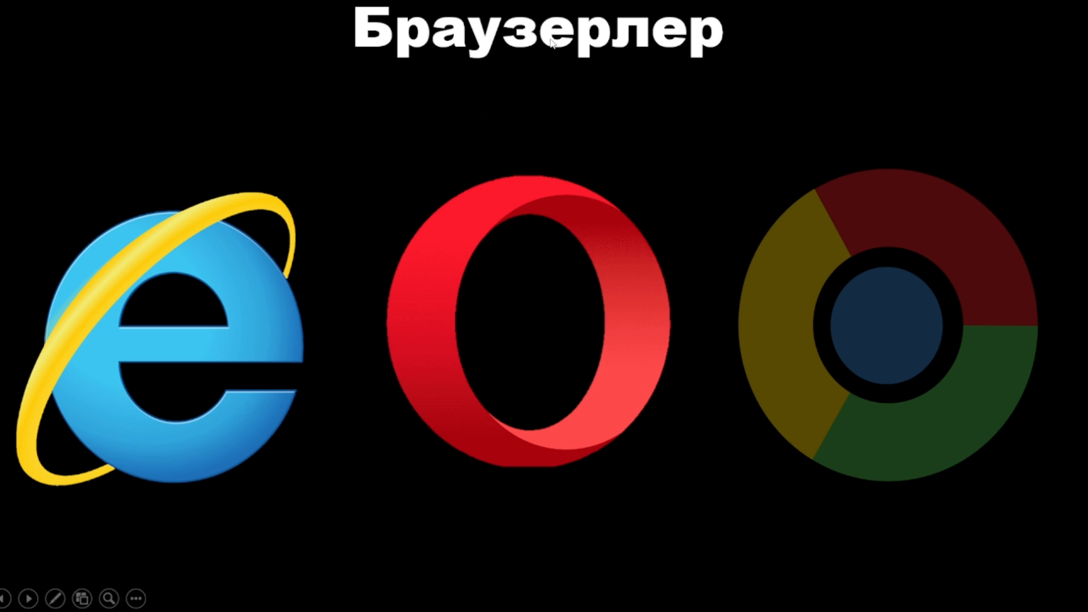
Exit the preview, nudge the title box slightly lower and preview the current slide once more.
key("Escape")
left_click_drag(559, 190, 560, 203)
left_click(56, 86)
key("Escape")
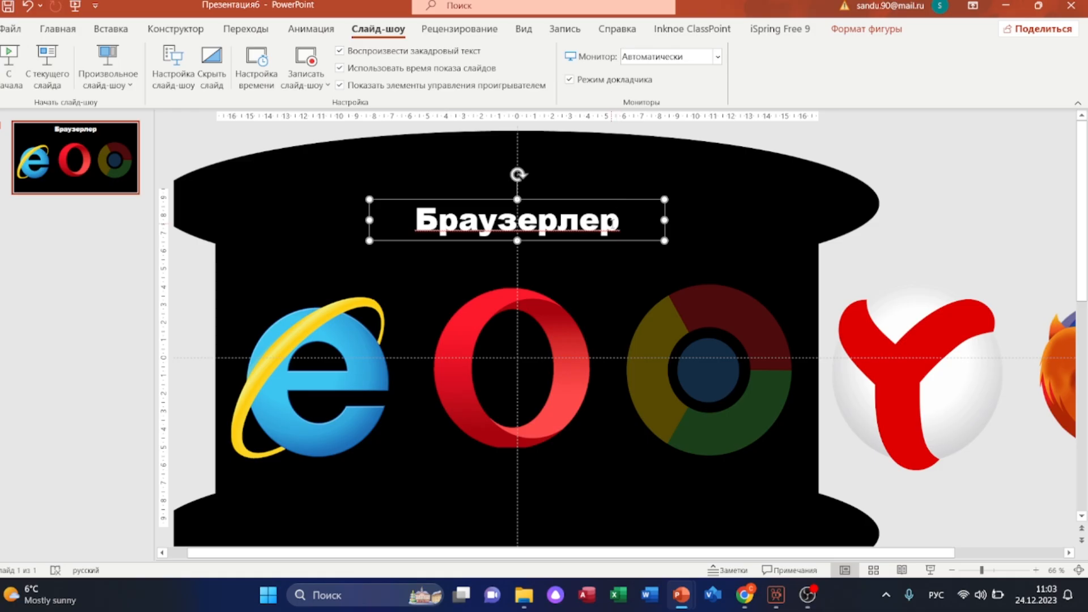
Place a copy of the title box on the lower ellipse, directly below the original, and replace its text with "Intenet Explorer".
left_click_drag(607, 199, 587, 504)
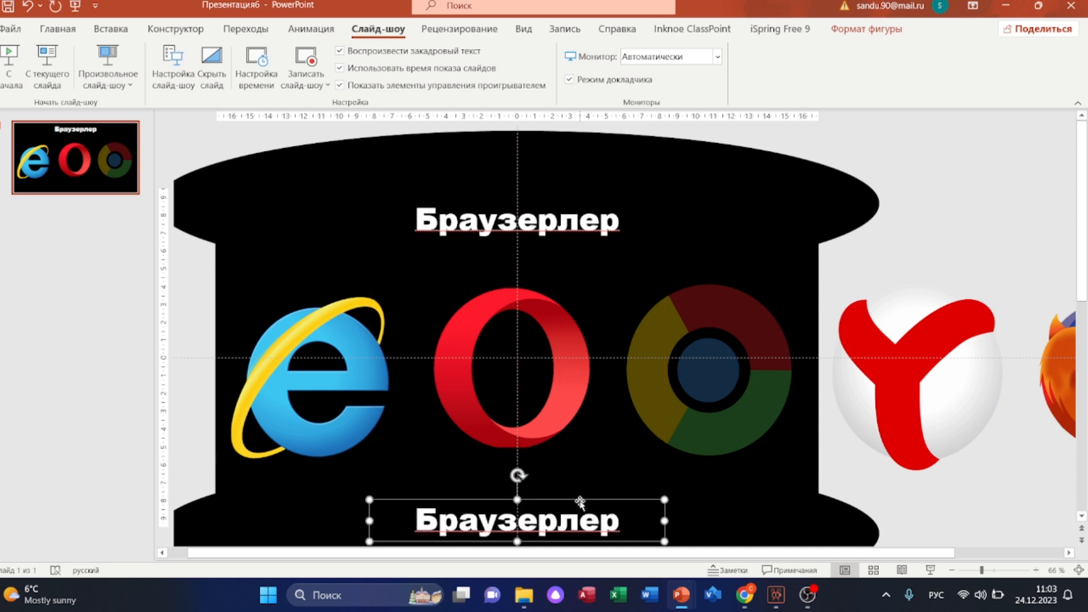
scroll(583, 442, "down", 1)
scroll(619, 444, "down", 3, "ctrl")
scroll(636, 443, "up", 3, "ctrl")
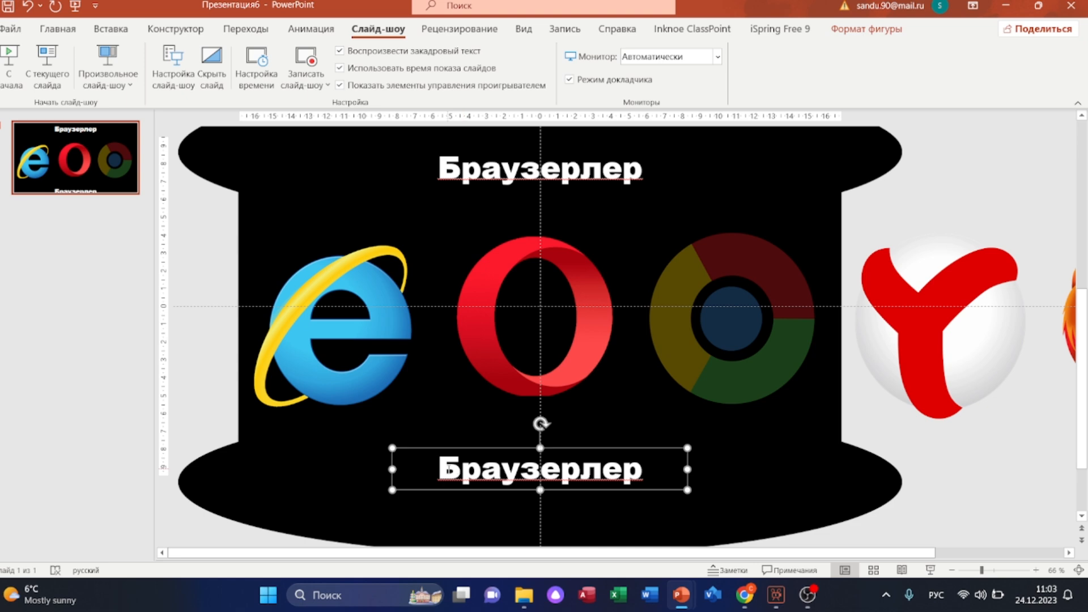
key("BackSpace")
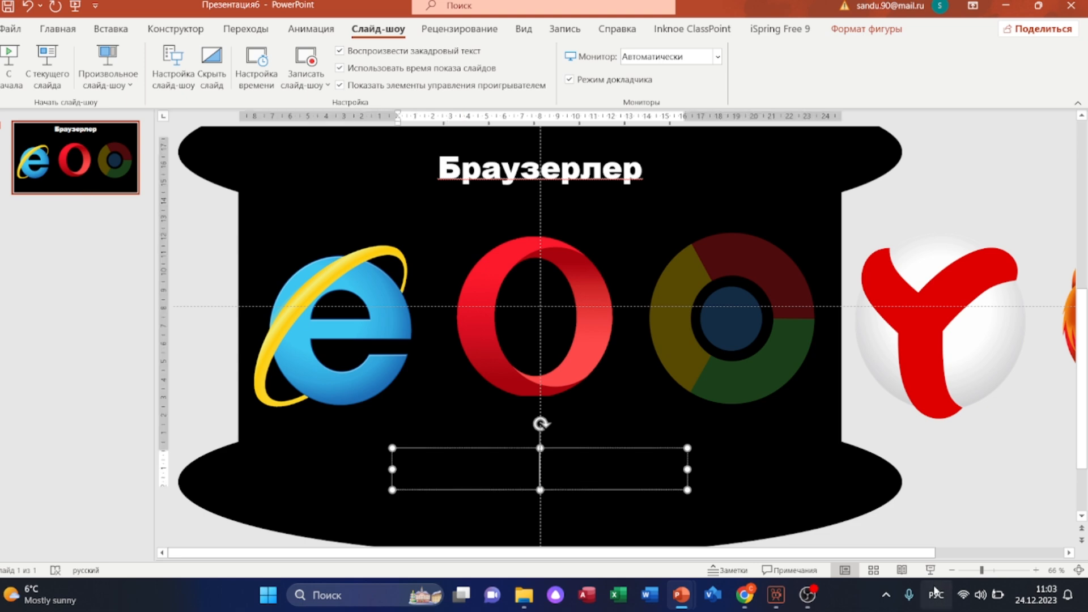
left_click(938, 597)
left_click(884, 513)
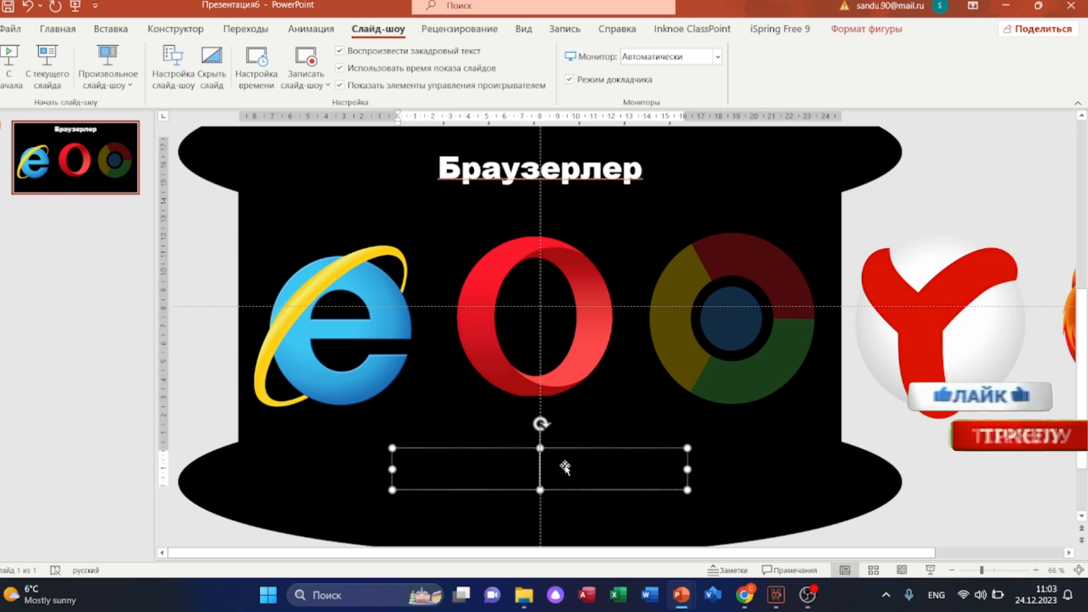
type("Intenet Explorer")
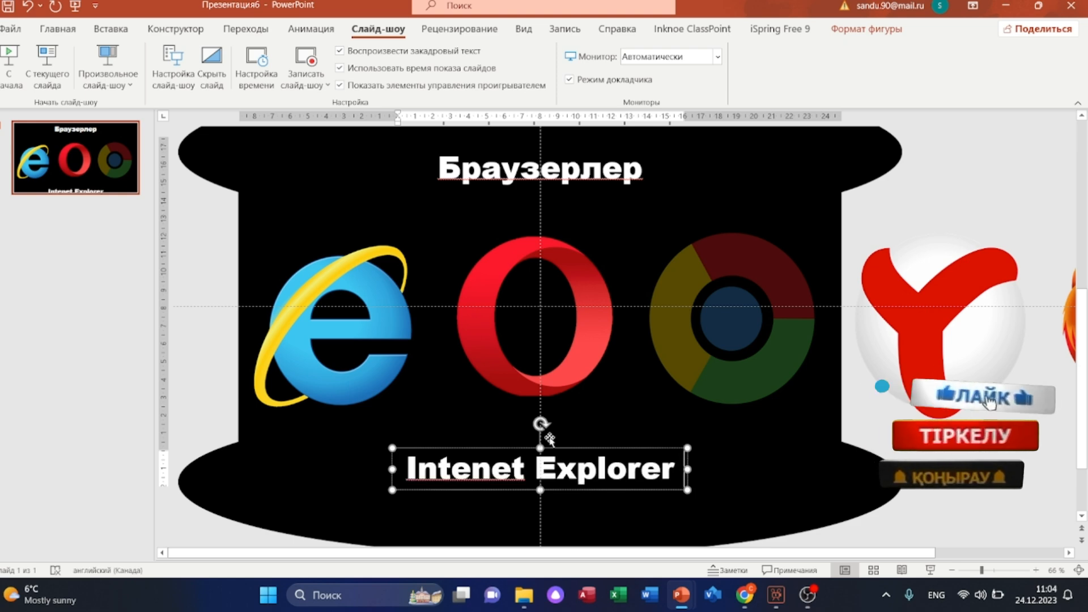
Insert the Bullet Operator symbol before and after the "Intenet Explorer" text on the same line.
left_click(111, 28)
left_click(903, 85)
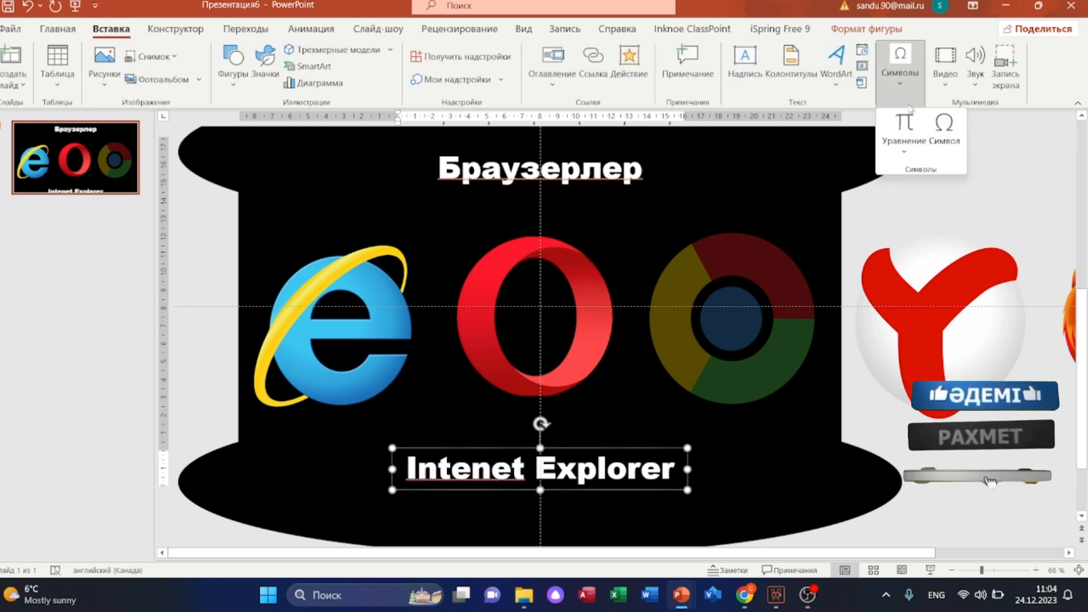
left_click(943, 126)
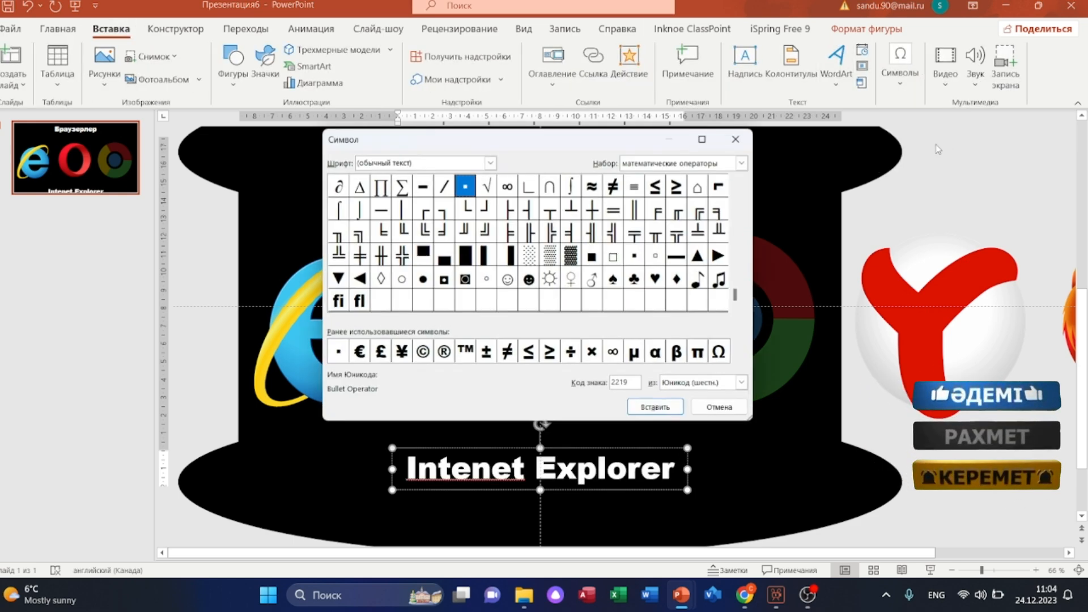
left_click(337, 351)
left_click(672, 409)
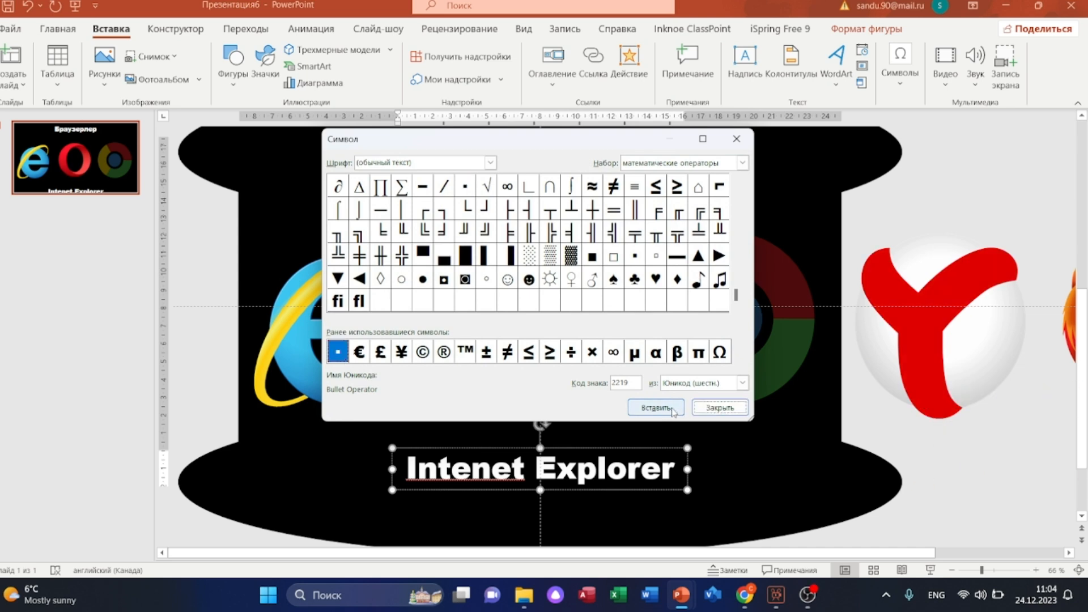
left_click(718, 409)
left_click(411, 465)
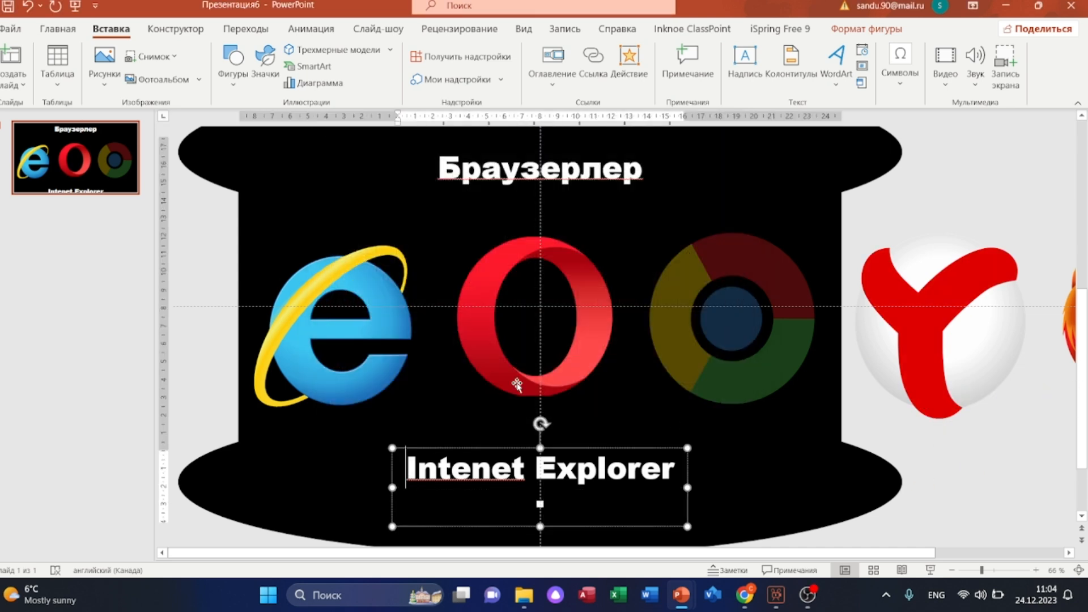
left_click(901, 80)
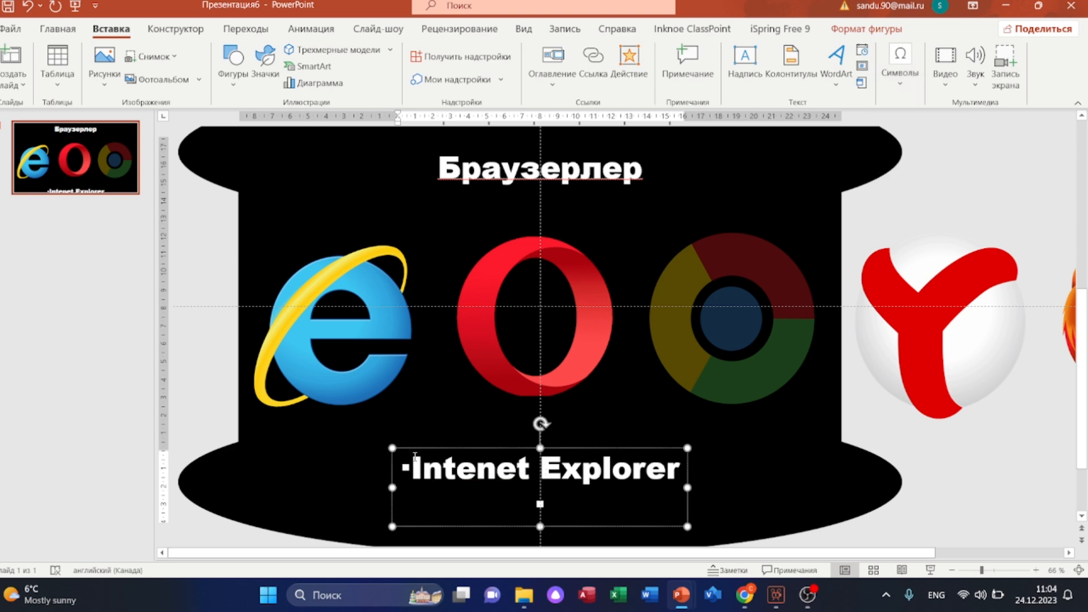
key("End")
type("▪")
Widen the lower text box and reduce its whole line of text to 24 pt.
left_click_drag(688, 488, 779, 482)
left_click_drag(432, 473, 749, 474)
left_click(58, 29)
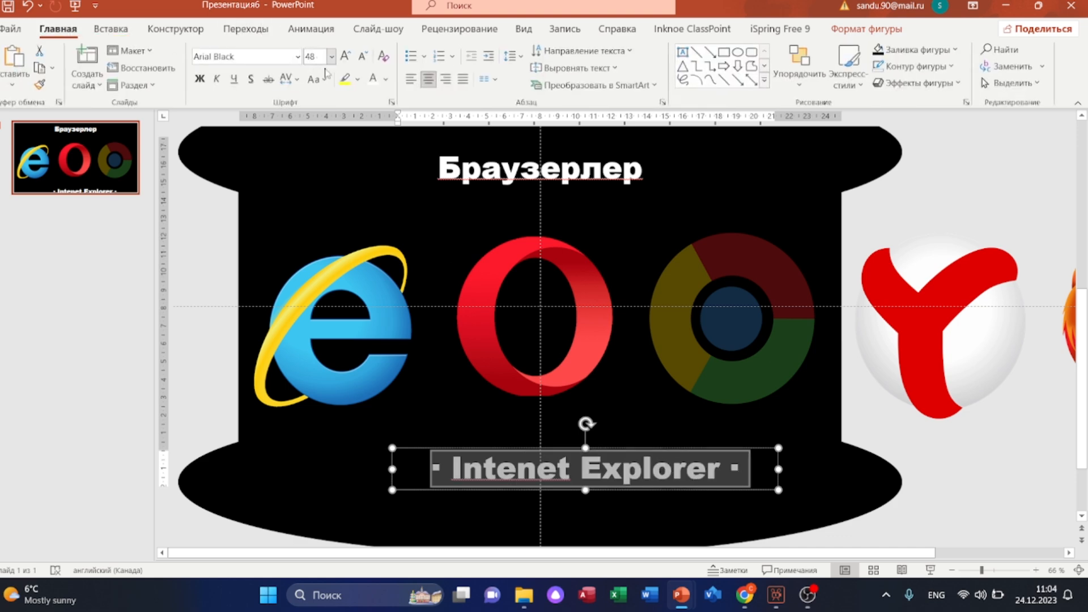
left_click(365, 60)
left_click(365, 60)
left_click(366, 60)
left_click(366, 60)
left_click(365, 61)
left_click(366, 60)
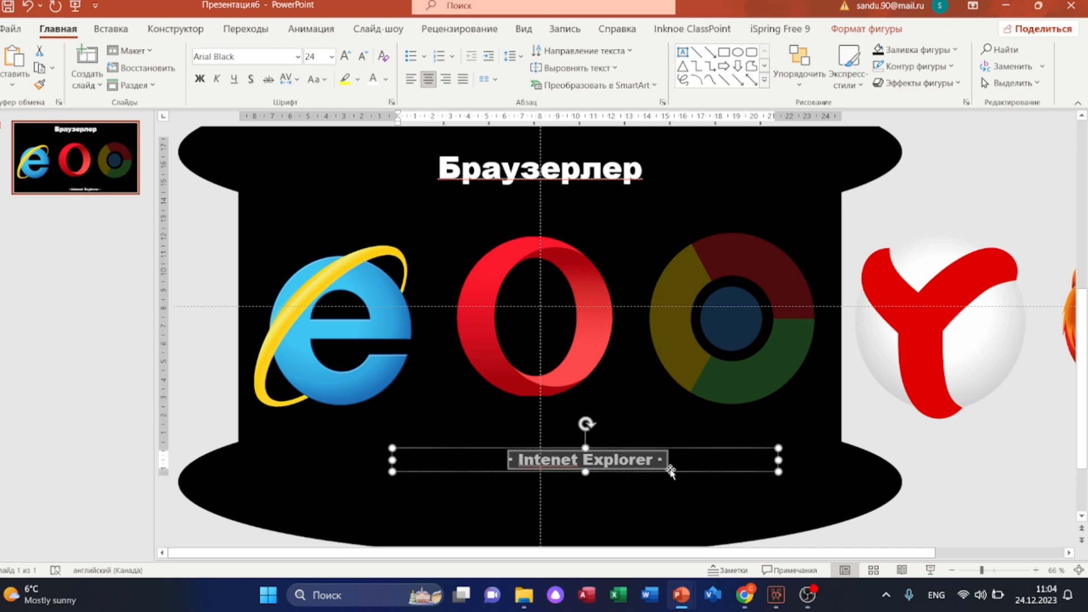
Continue the line with "Opera", "Google Chrome", "Yandex" and "Mozilla Firebox", each followed by a bullet symbol.
left_click(691, 457)
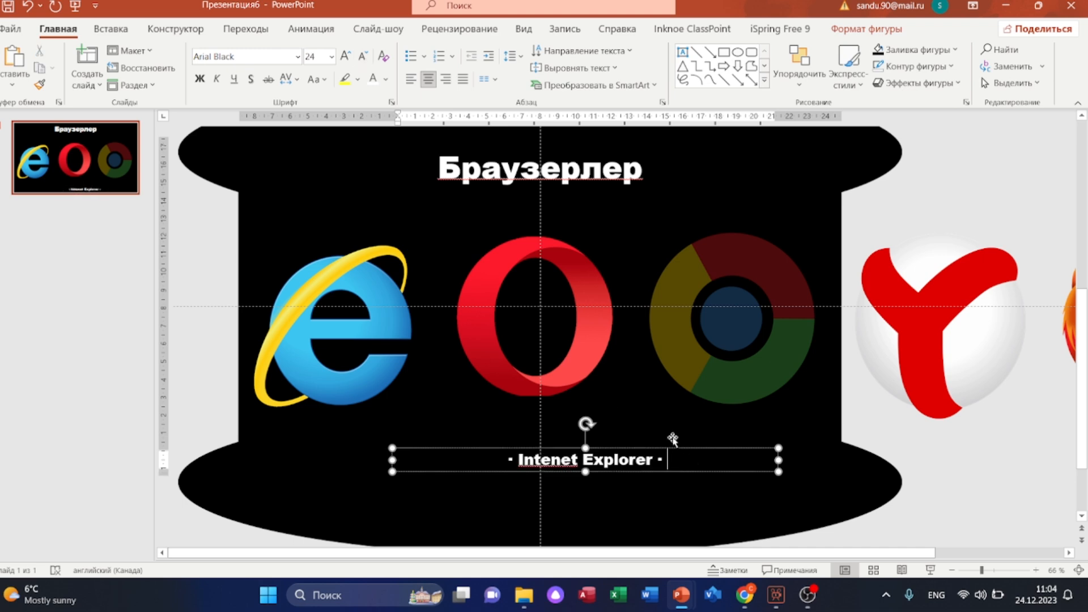
type("Opera")
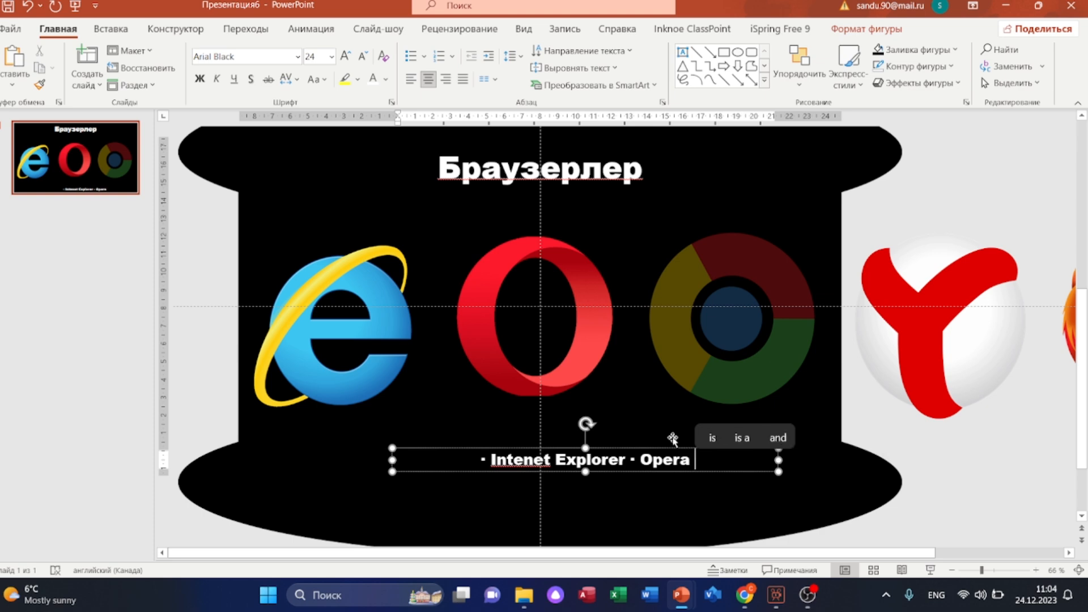
left_click(112, 29)
left_click(899, 63)
left_click(957, 160)
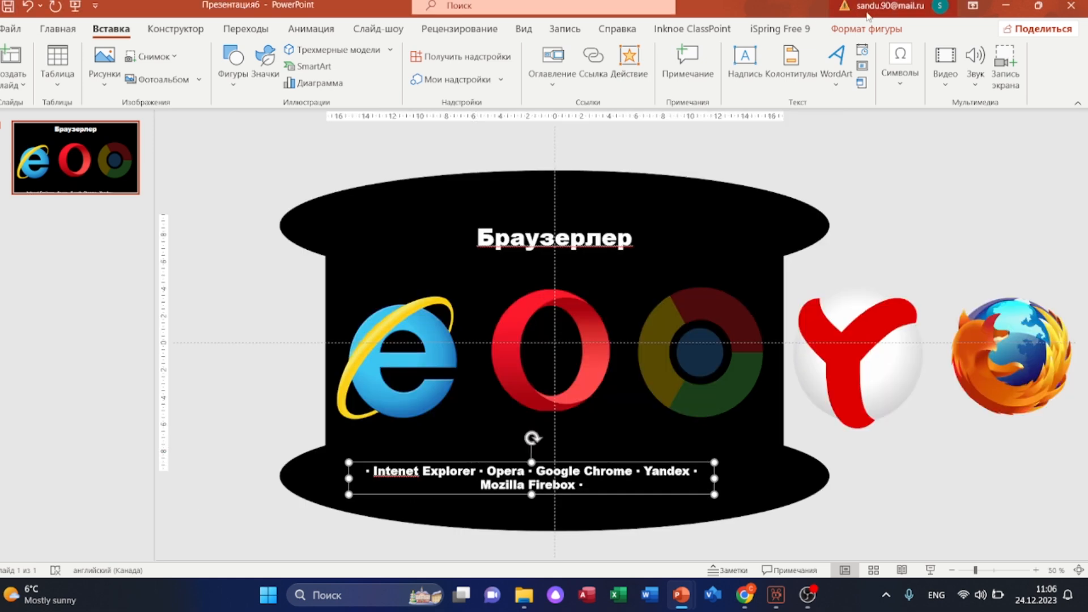
Apply the circular follow-path text transformation to the list of browser names.
left_click(877, 29)
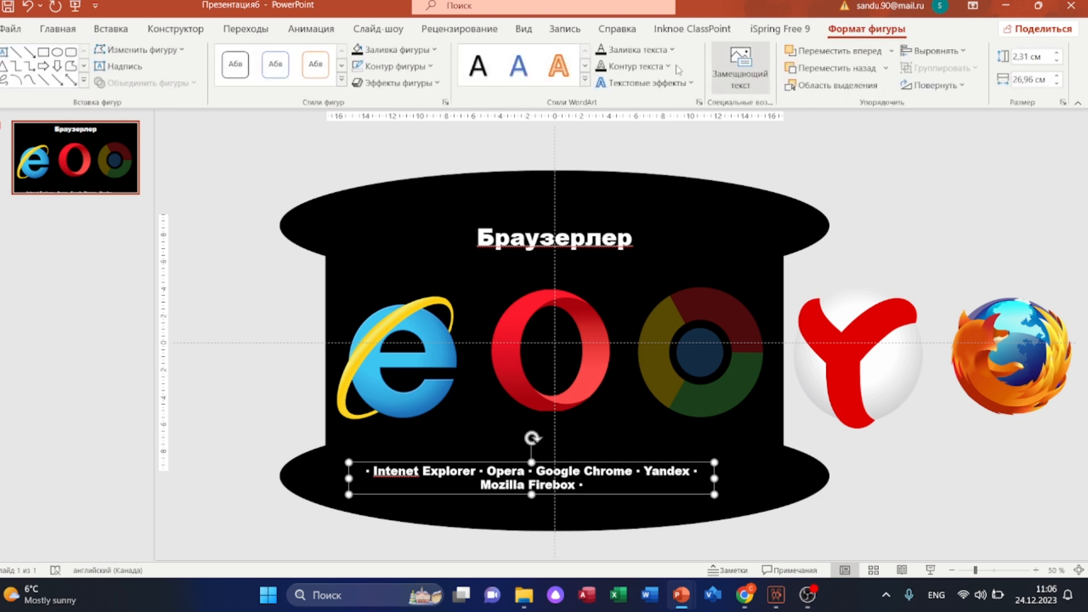
left_click(645, 87)
mouse_move(700, 285)
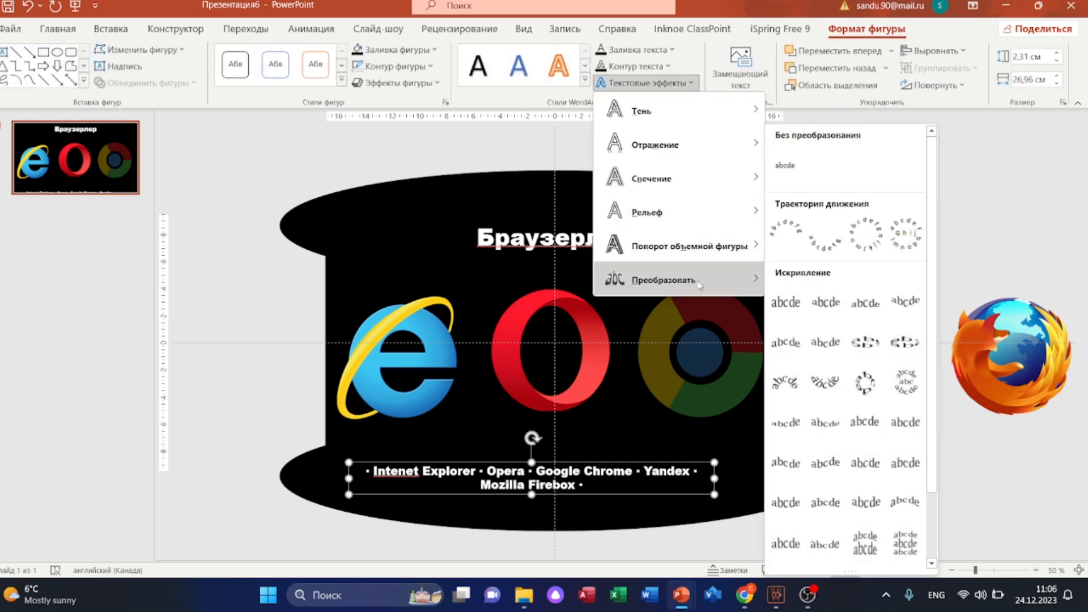
left_click(863, 237)
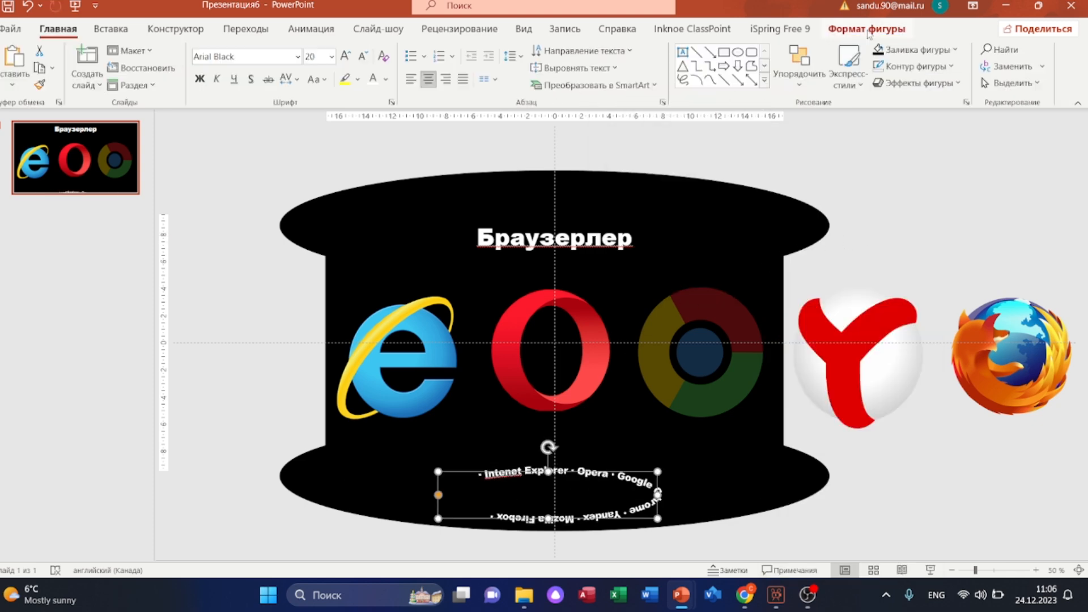
Resize the circular text box to about 9.06 cm high and 12.06 cm wide and centre it horizontally on the slide.
left_click(1029, 56)
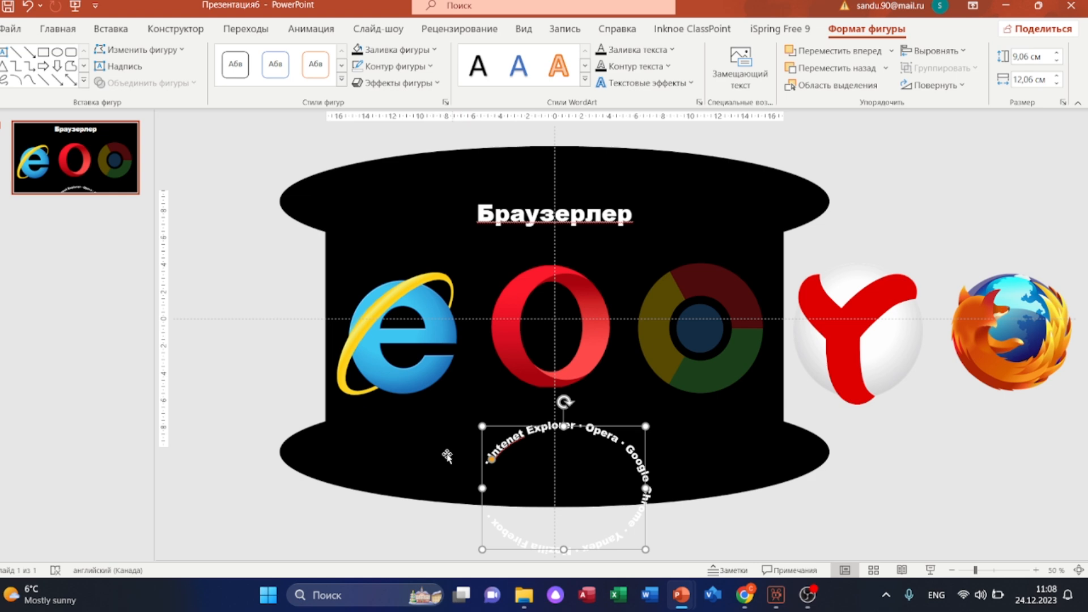
left_click(948, 53)
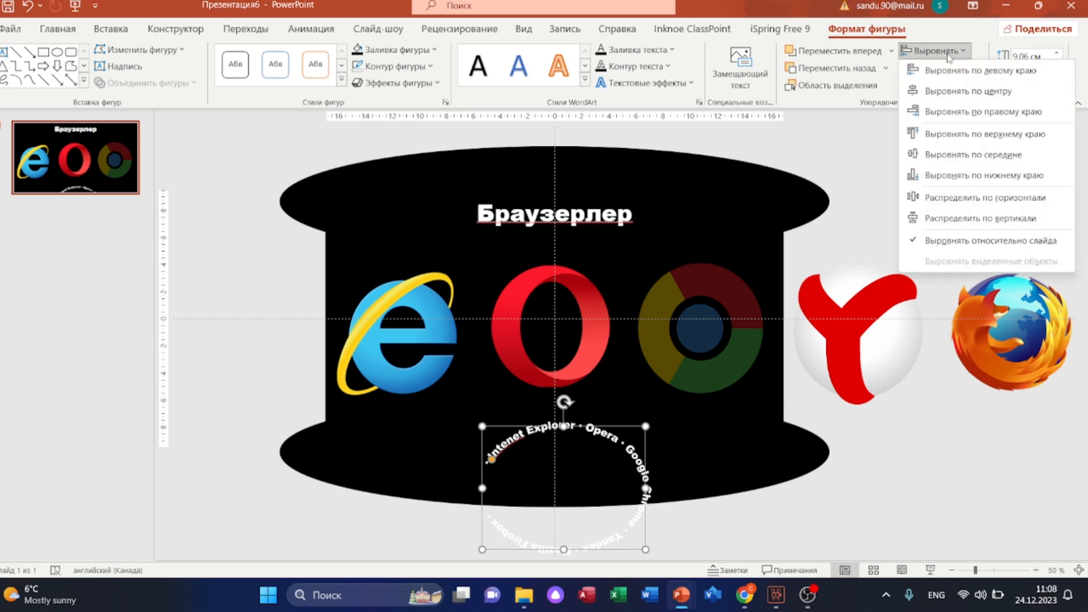
left_click(969, 91)
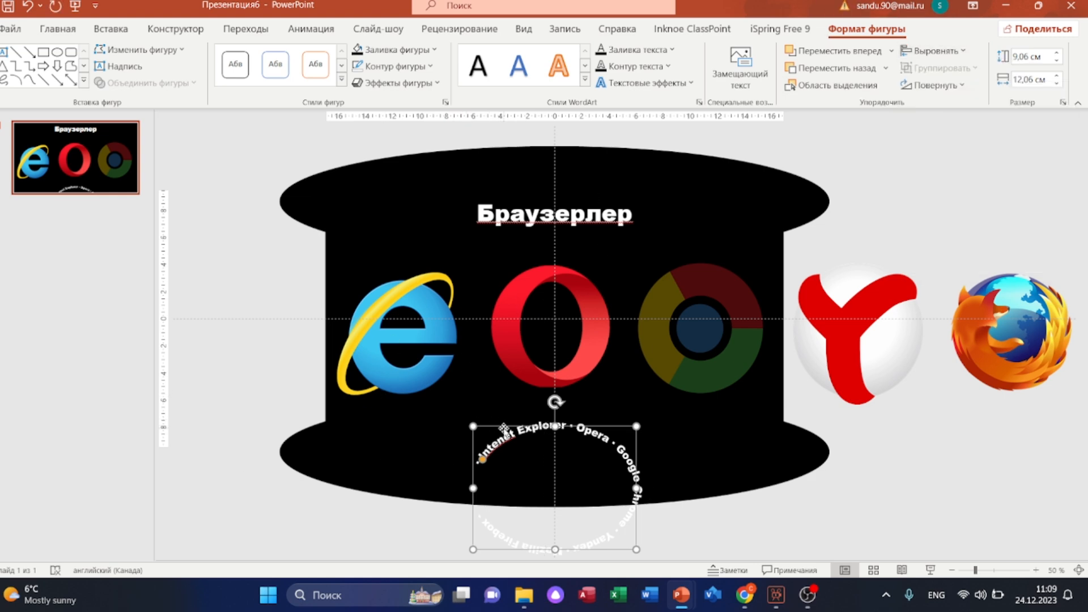
Try rotating the circular text counter-clockwise and enlarge its box to about 11.5 by 13.2 cm.
left_click_drag(556, 403, 504, 383)
left_click_drag(599, 382, 604, 380)
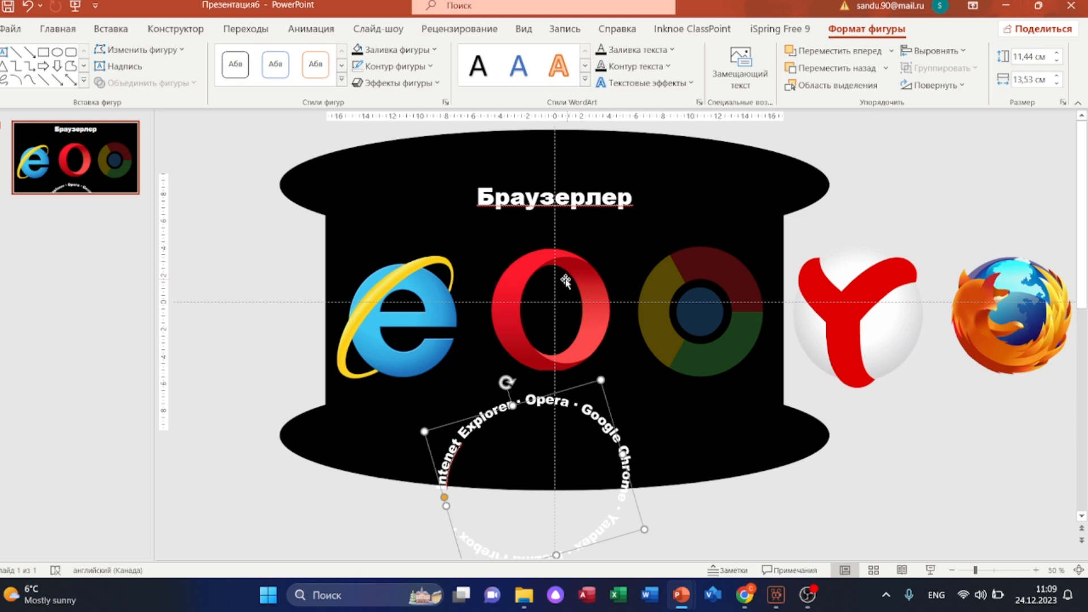
left_click_drag(423, 431, 414, 431)
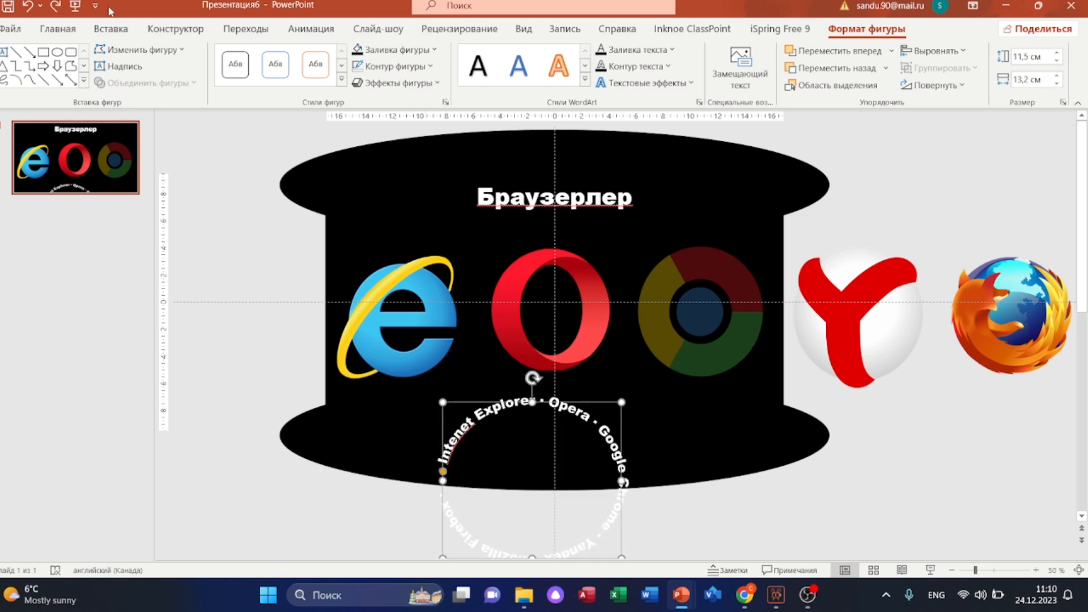
Draw an ellipse about 8.17 cm high and 8.68 cm wide inside the ring of browser names.
left_click(111, 32)
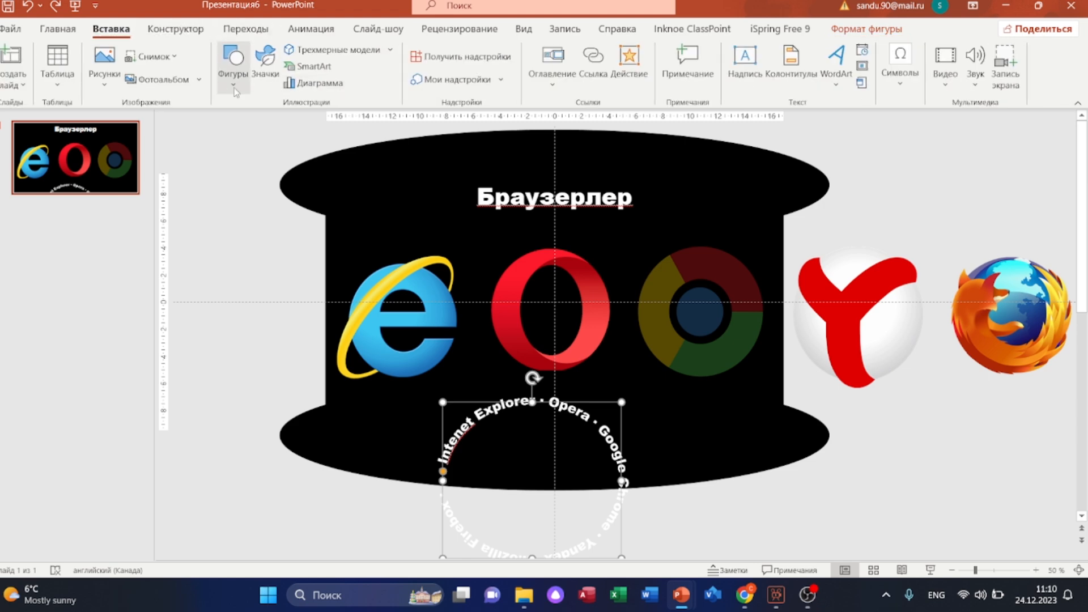
left_click(233, 62)
left_click(279, 124)
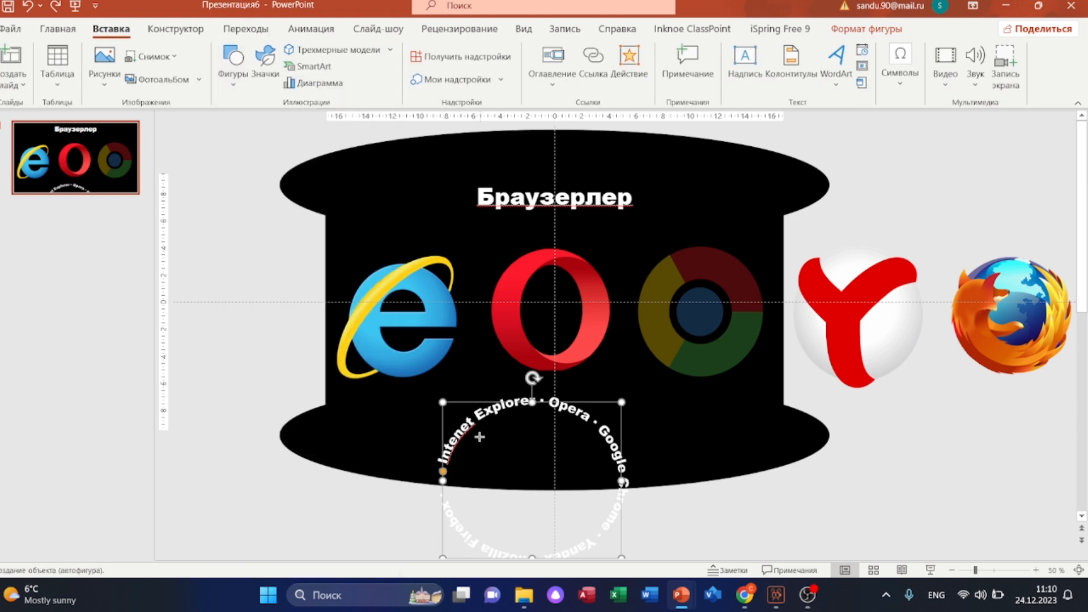
left_click_drag(476, 435, 593, 548)
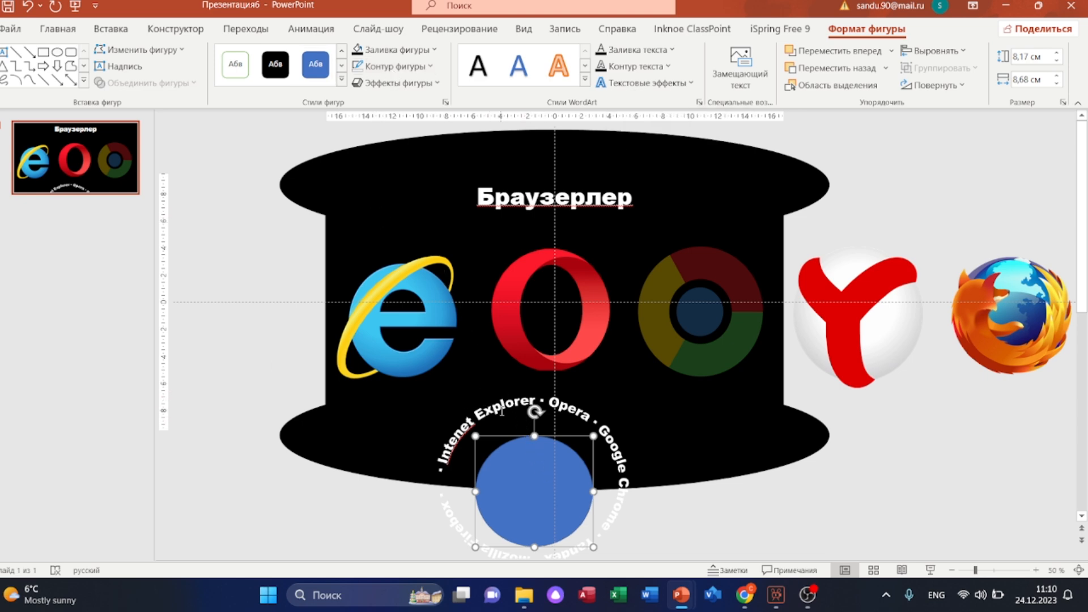
Align the ellipse and the circular text by their middles and move both onto the slide's vertical centre line.
left_click(474, 419, "shift")
left_click(934, 51)
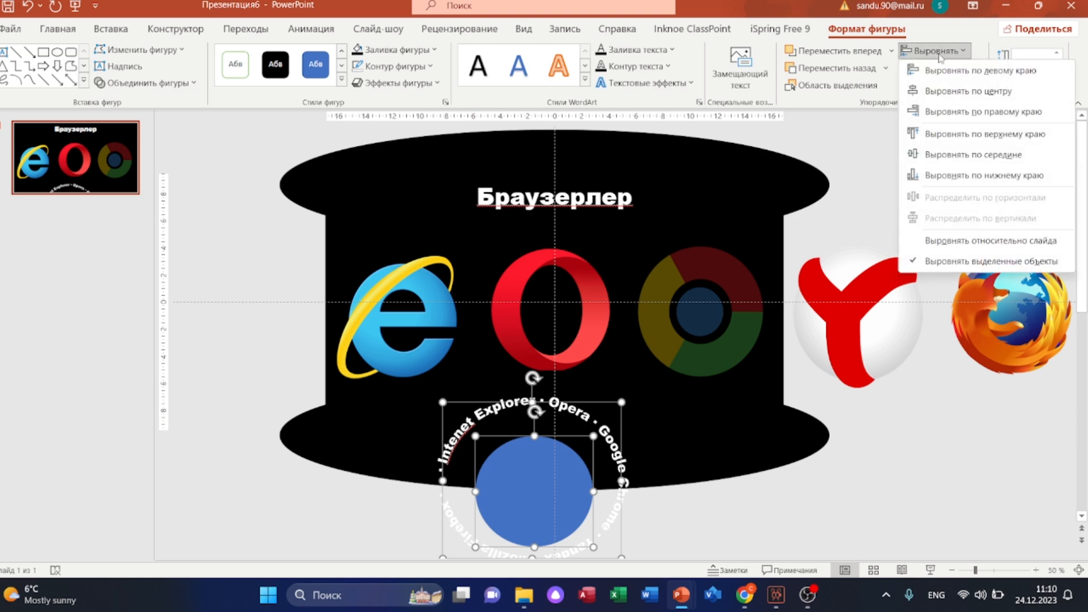
left_click(972, 152)
left_click_drag(476, 402, 497, 404)
left_click(515, 433)
Subtract the ellipse from the circular text and rotate the resulting shape counter-clockwise until "Opera" is at the top.
left_click(492, 424)
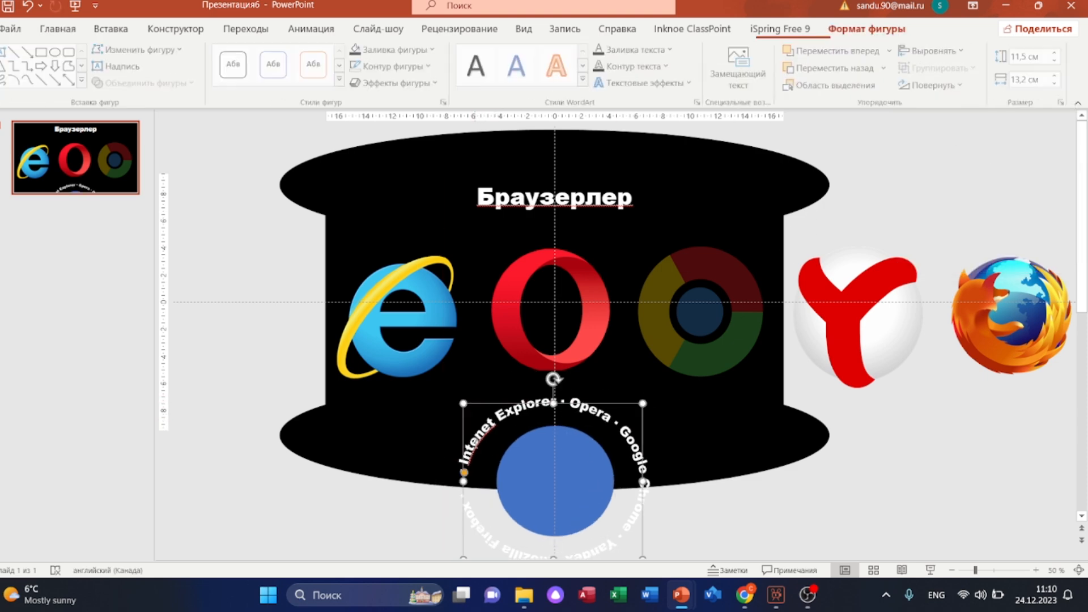
left_click(555, 466, "shift")
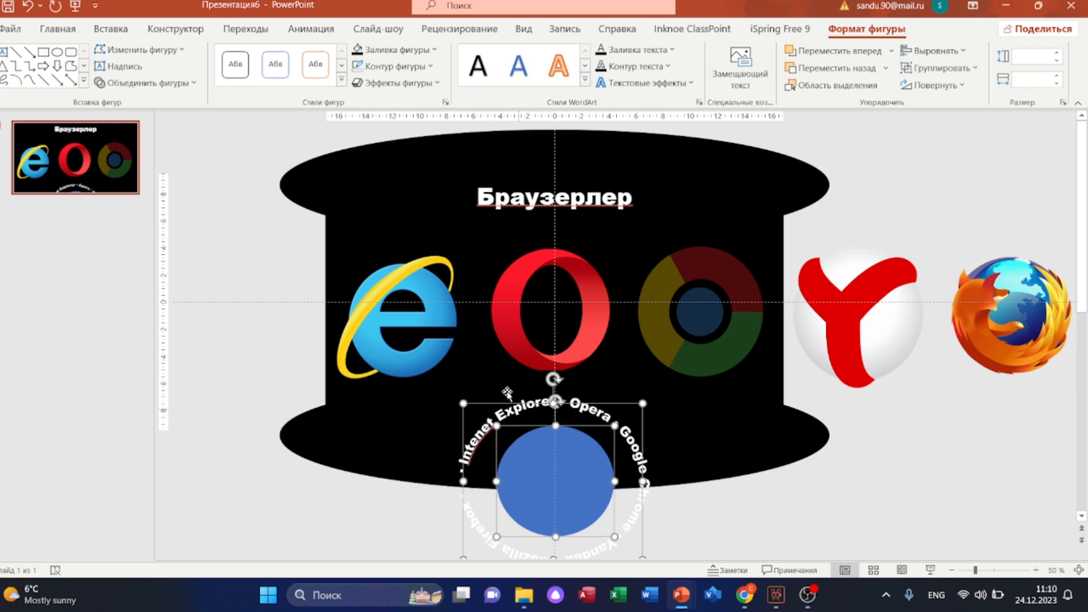
left_click(156, 85)
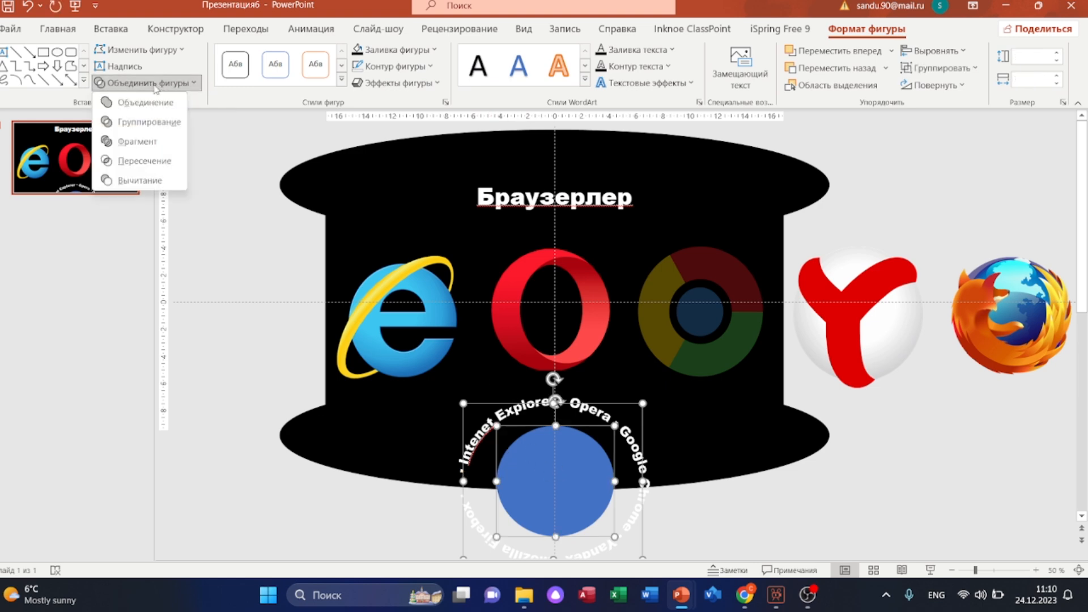
left_click(139, 180)
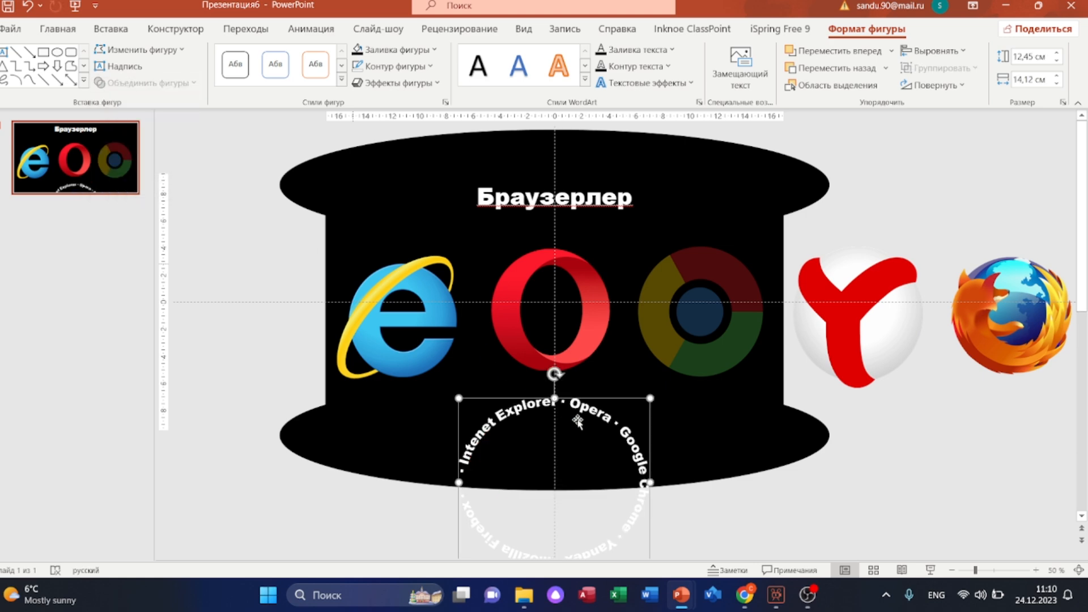
left_click_drag(555, 374, 510, 379)
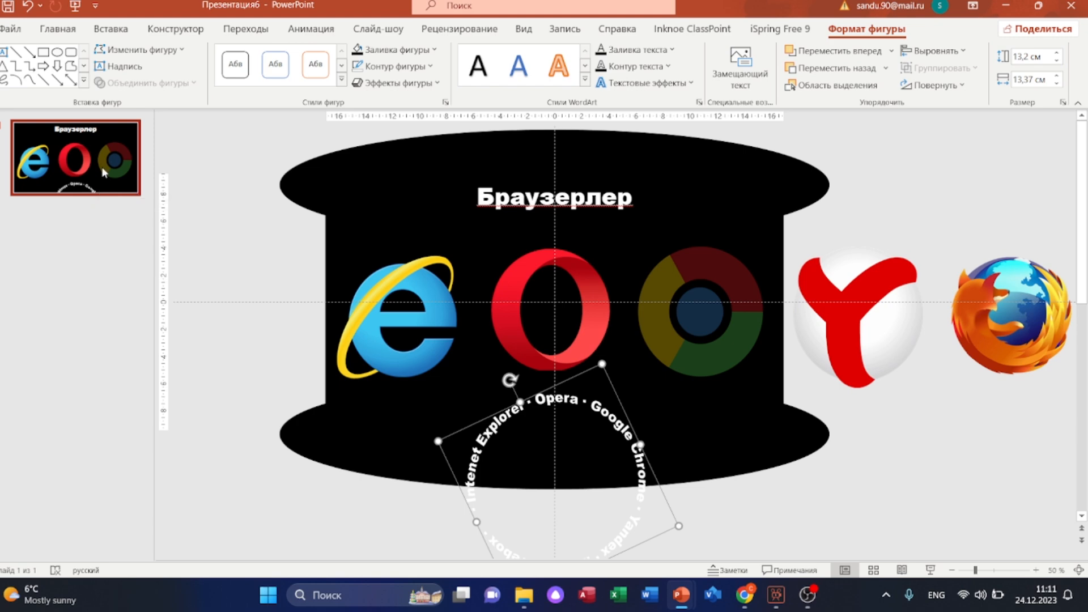
Duplicate the finished browser slide and show the copy with its whole off-slide area.
right_click(104, 173)
left_click(165, 289)
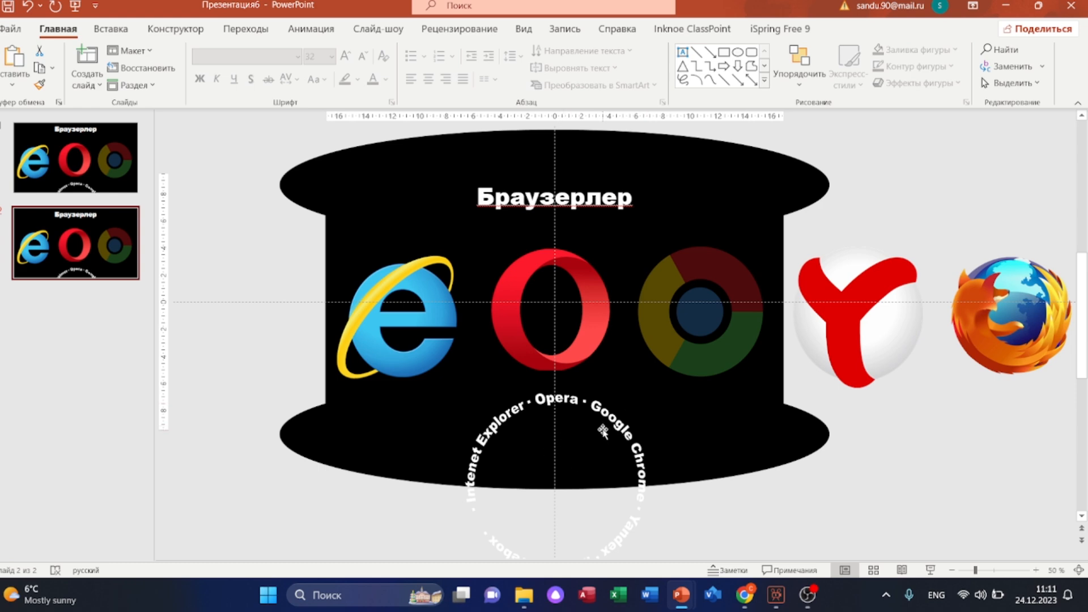
scroll(941, 339, "down", 2)
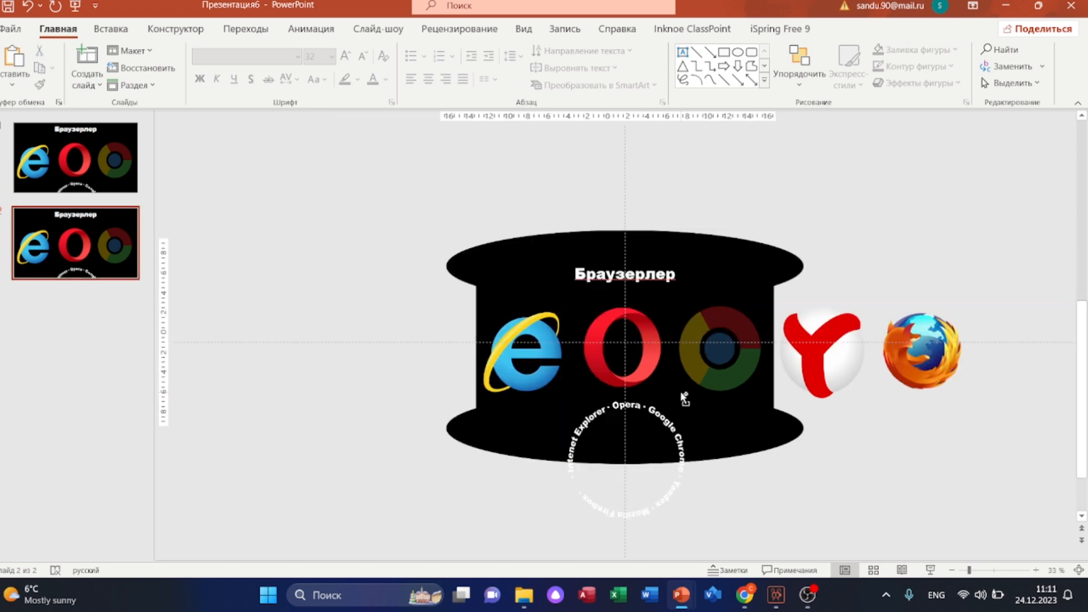
Shift the row of logos right on the second slide until Internet Explorer is centred, and move the dimming rectangle from Chrome onto Opera.
left_click_drag(997, 301, 452, 409)
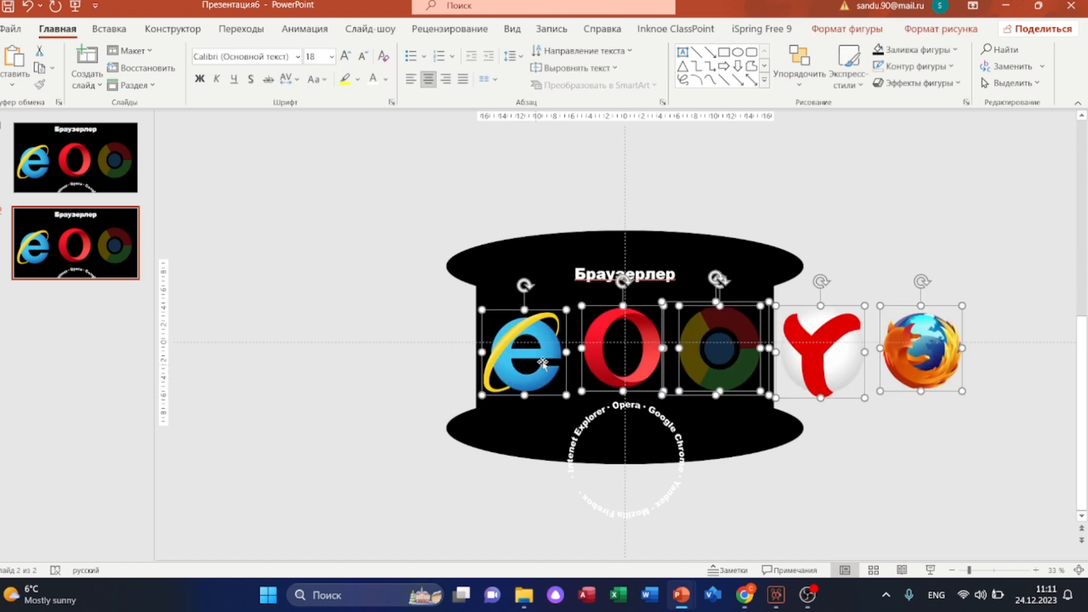
key("ctrl+z")
left_click_drag(519, 336, 608, 331)
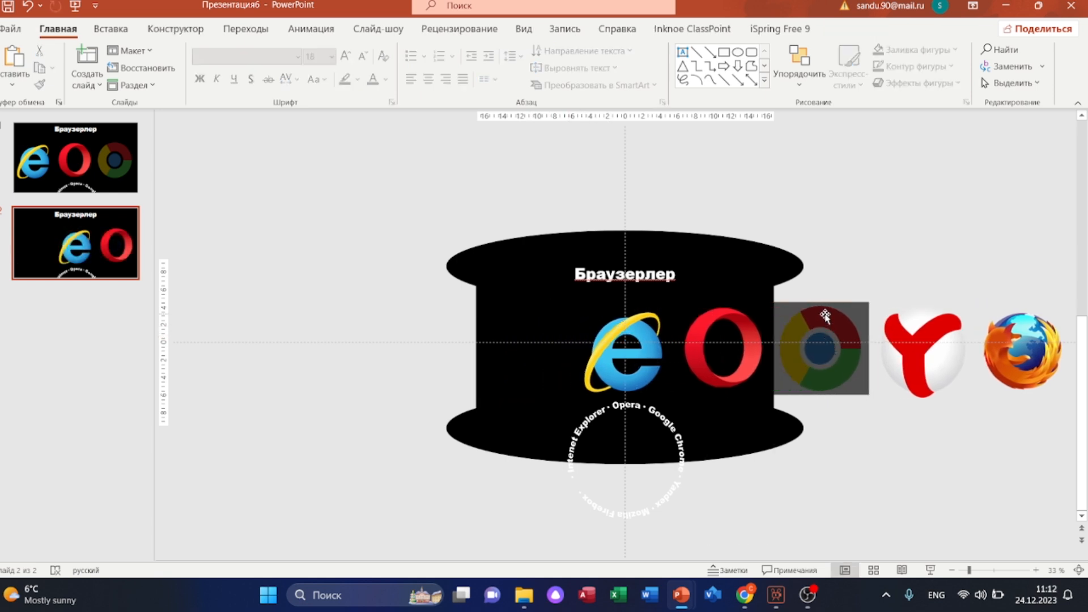
left_click(826, 316)
left_click_drag(855, 309, 765, 304)
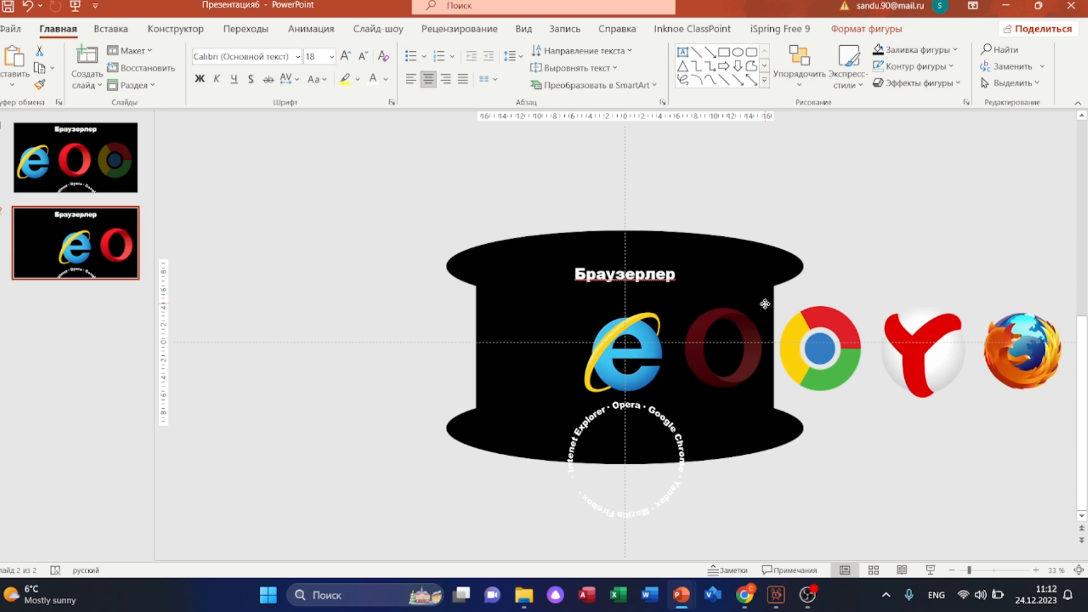
left_click(512, 341)
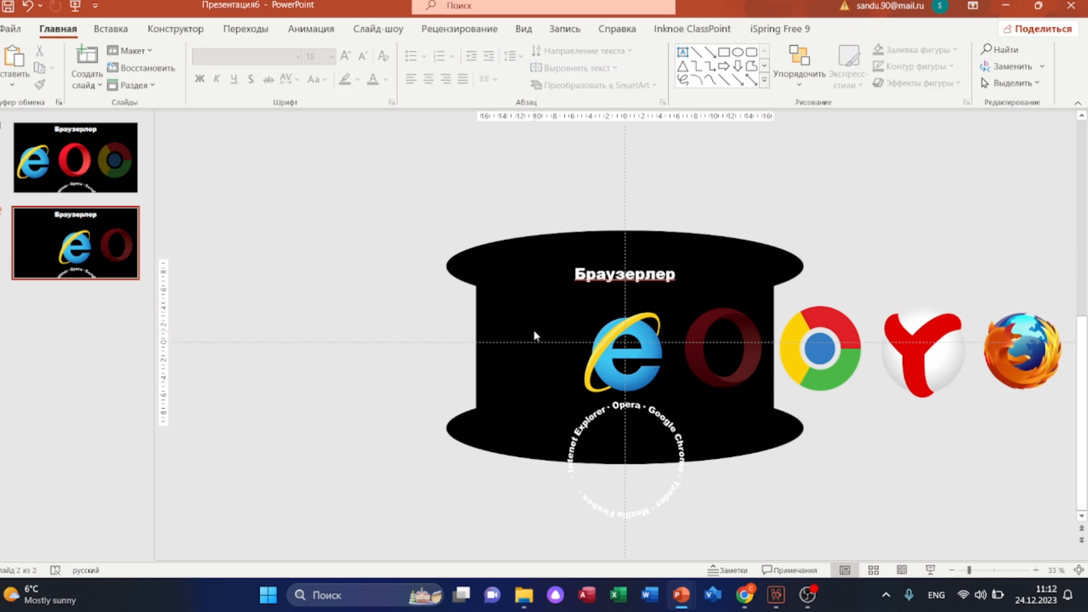
left_click(752, 308)
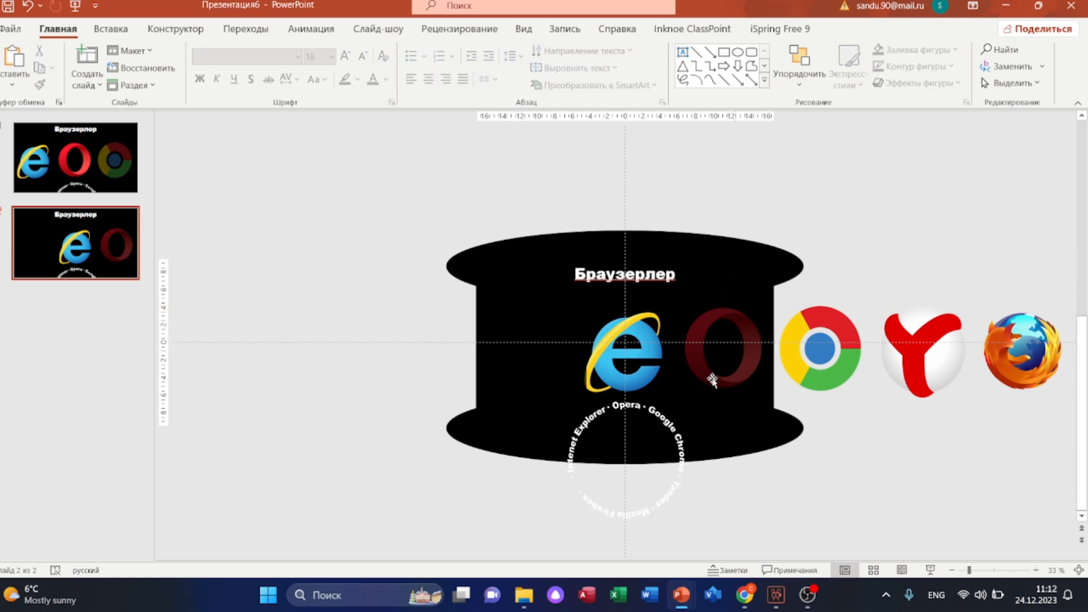
Rotate the ring of browser names clockwise on the second slide until "Intenet Explorer" is at the top.
left_click(673, 445)
scroll(673, 445, "up", 2, "ctrl")
left_click(389, 512)
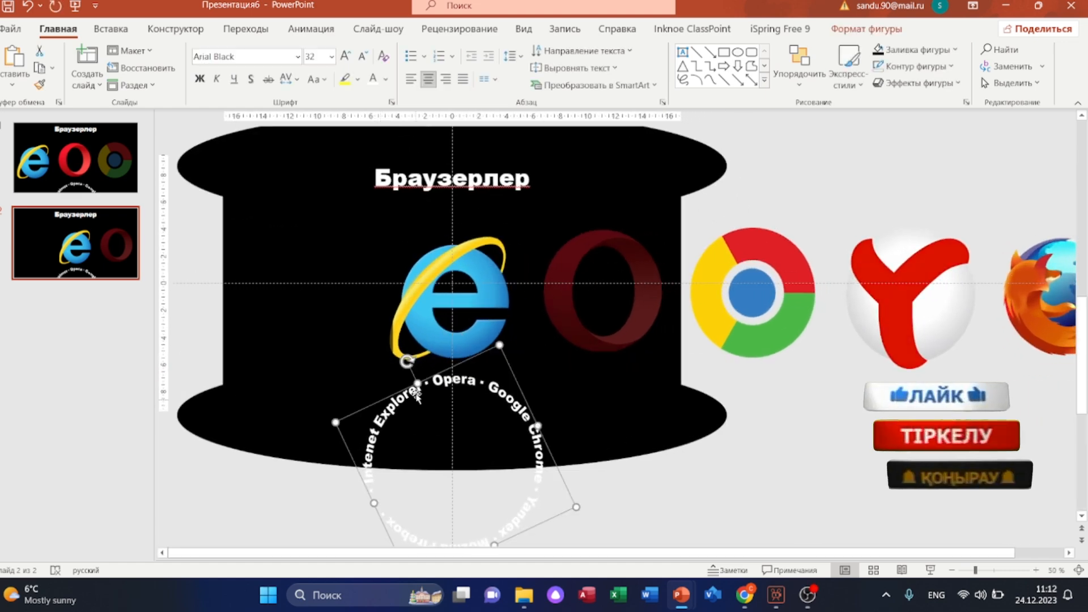
left_click_drag(407, 361, 518, 370)
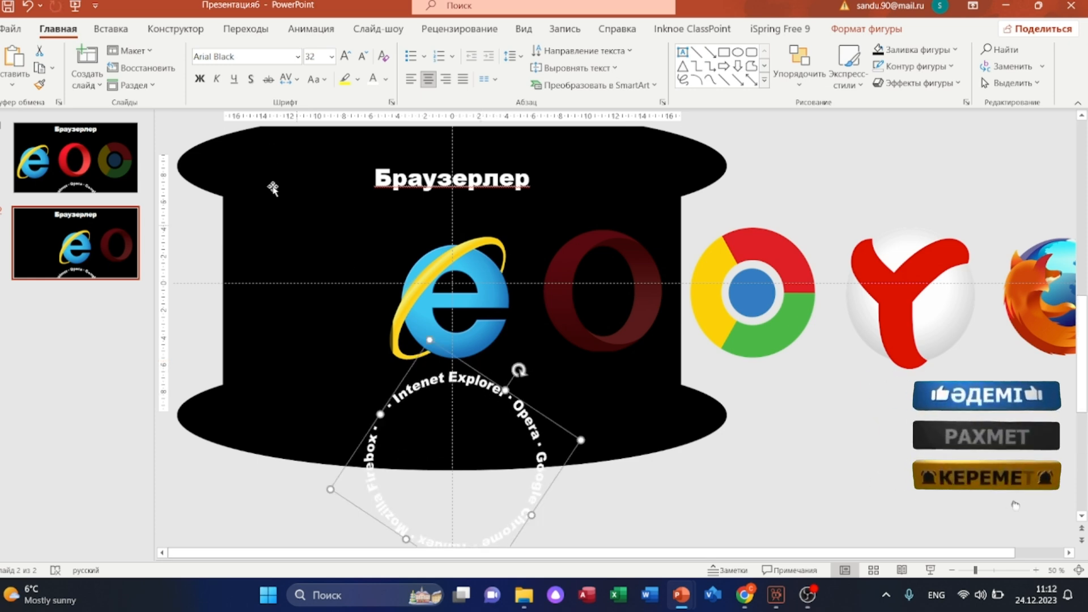
Preview the second slide full screen in the slide show and return to editing.
left_click(378, 29)
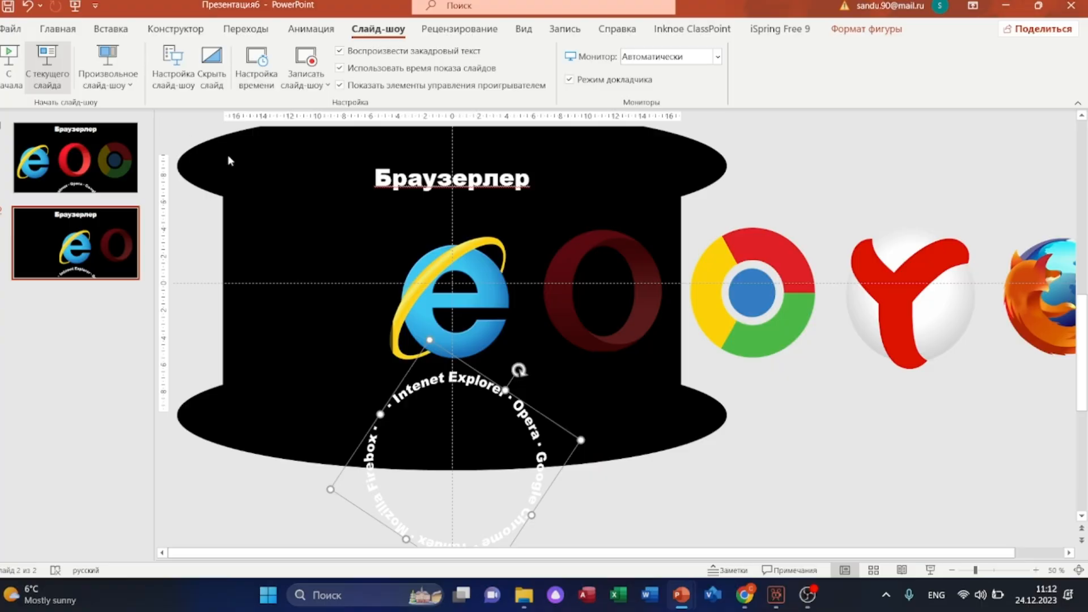
key("shift+F5")
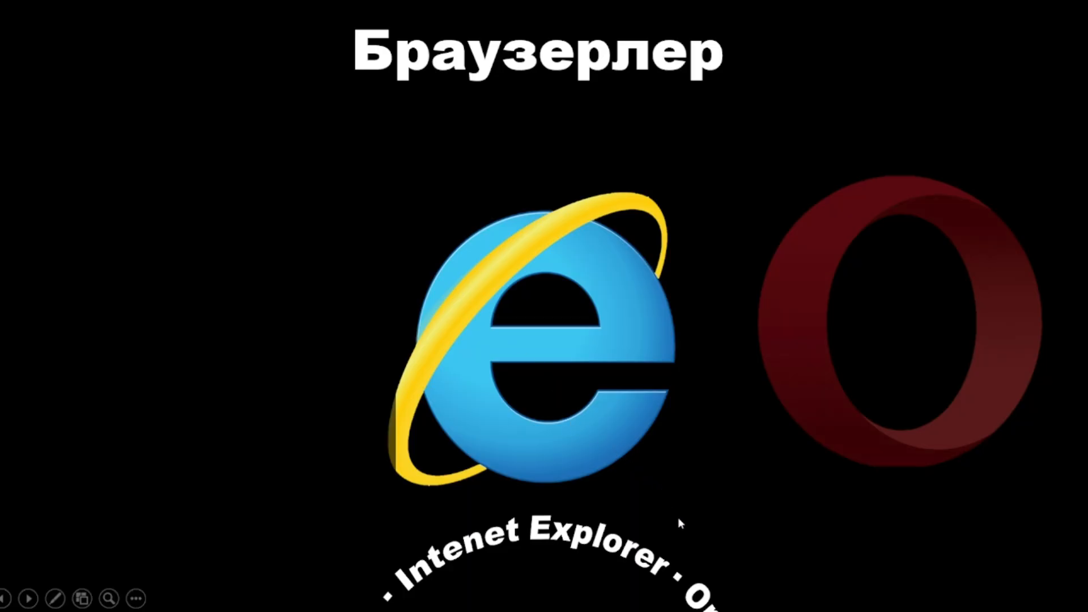
key("Escape")
Duplicate the second slide and shift the copy's logo row left until the Google Chrome logo is centred.
right_click(88, 233)
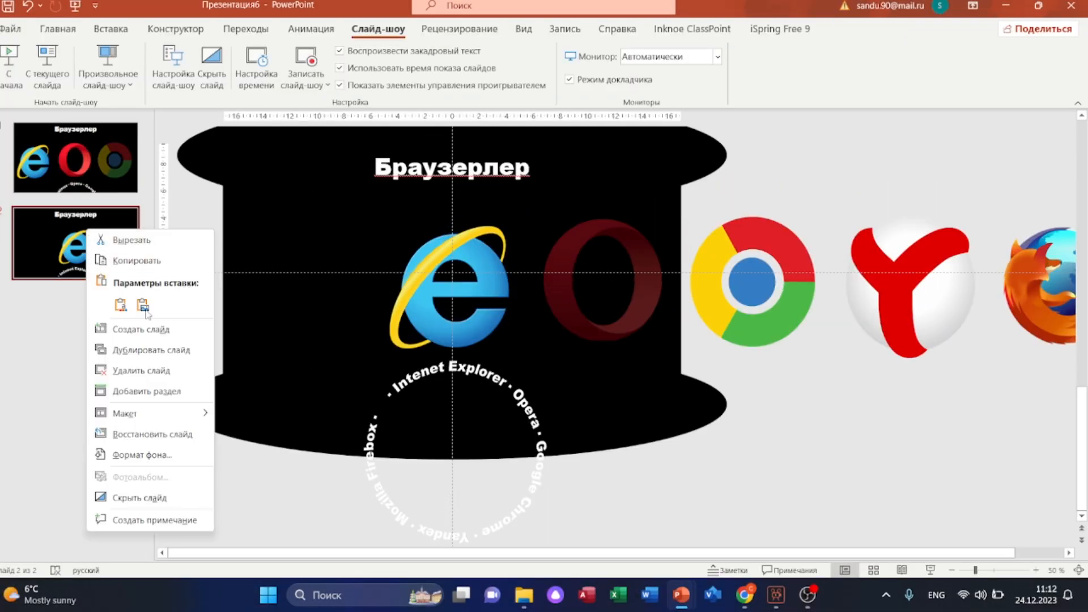
left_click(159, 356)
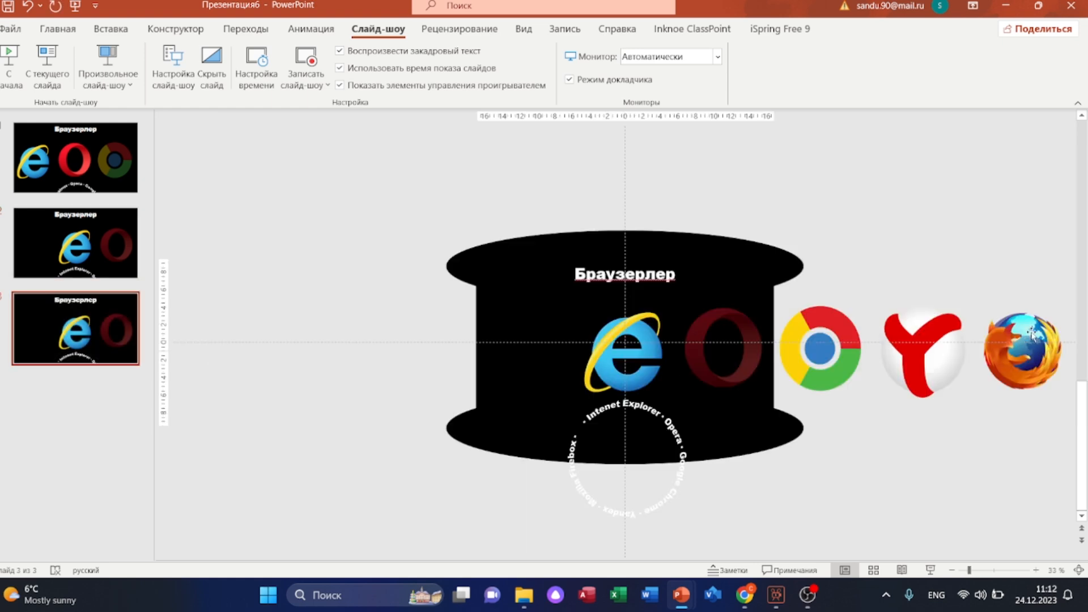
left_click_drag(1071, 419, 573, 289)
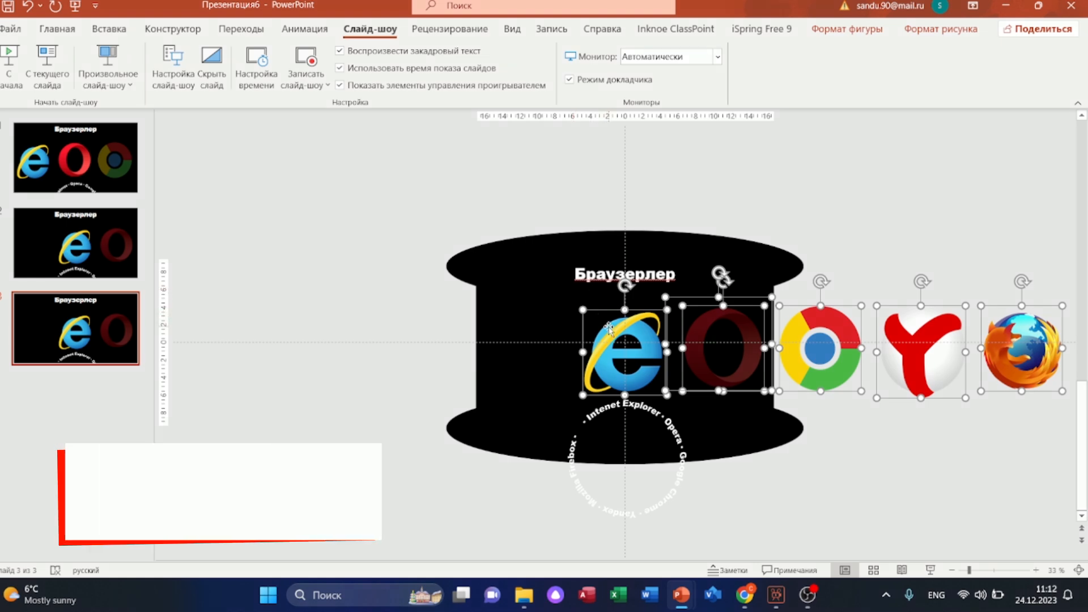
left_click_drag(628, 342, 667, 325)
Place the dimming rectangles over the Opera and Yandex logos on the third slide.
left_click(901, 467)
left_click(511, 335)
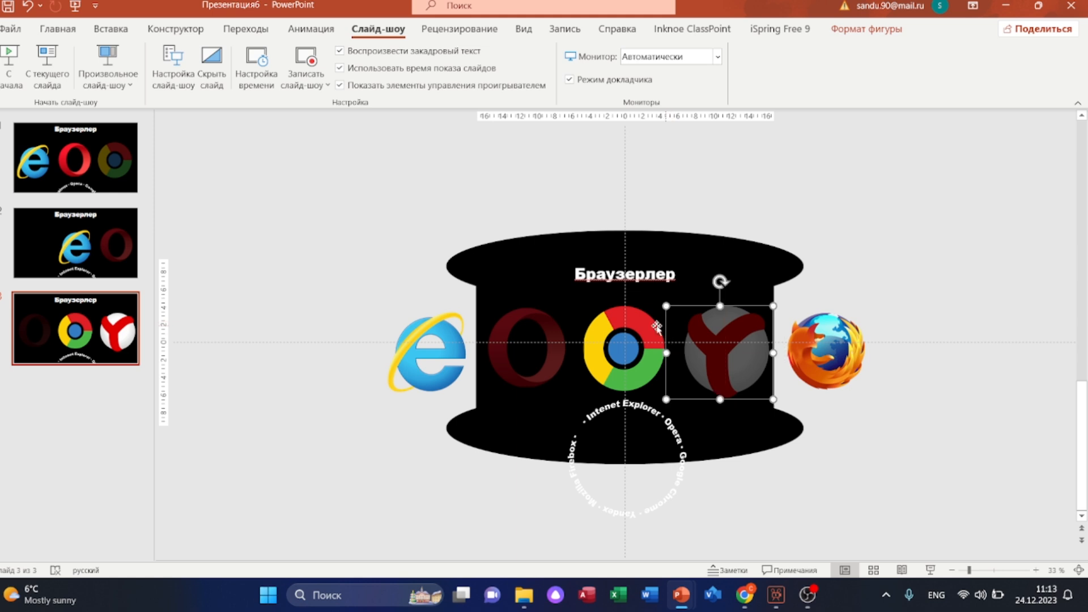
left_click(500, 328)
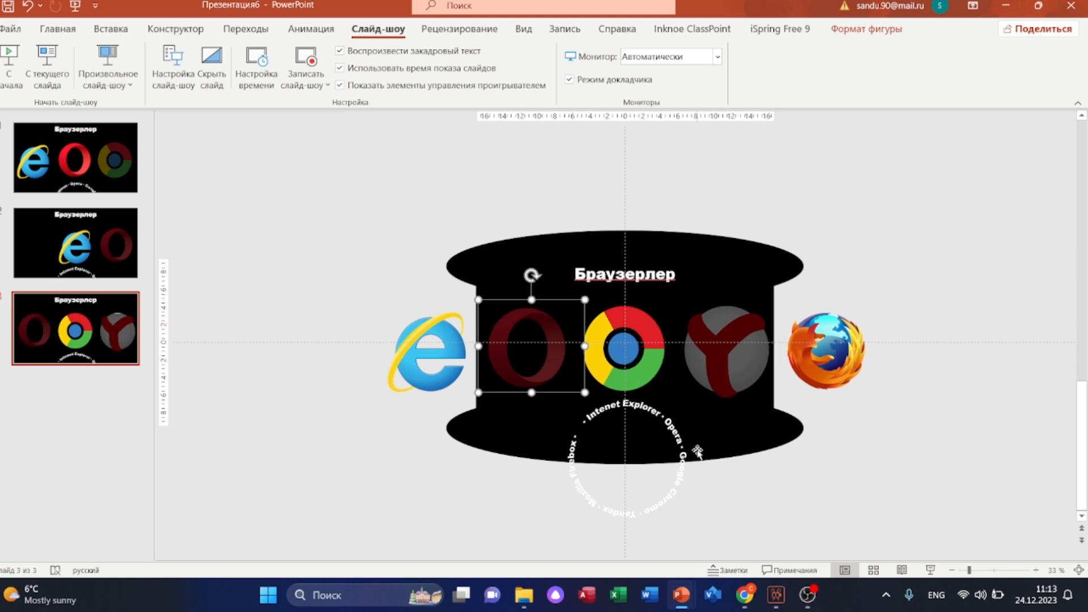
Rotate the third slide's ring of browser names counter-clockwise until "Google Chrome" is at the top.
left_click(577, 453)
left_click(577, 499)
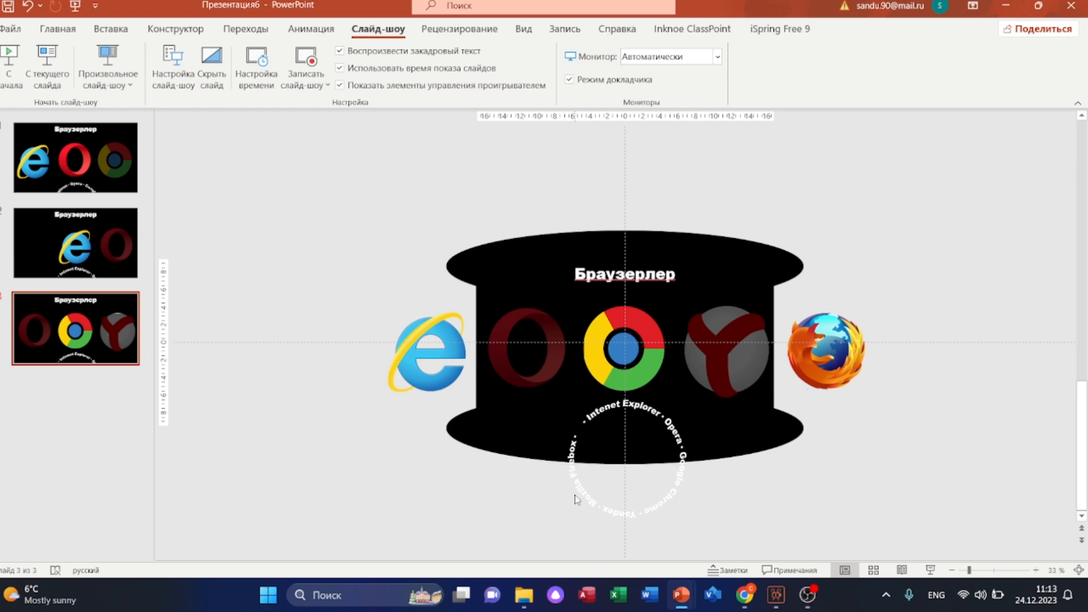
left_click(576, 497)
left_click_drag(673, 391, 652, 383)
Duplicate the third slide and shift the copy's logo row left until the Yandex logo is near the centre.
right_click(52, 325)
left_click(116, 145)
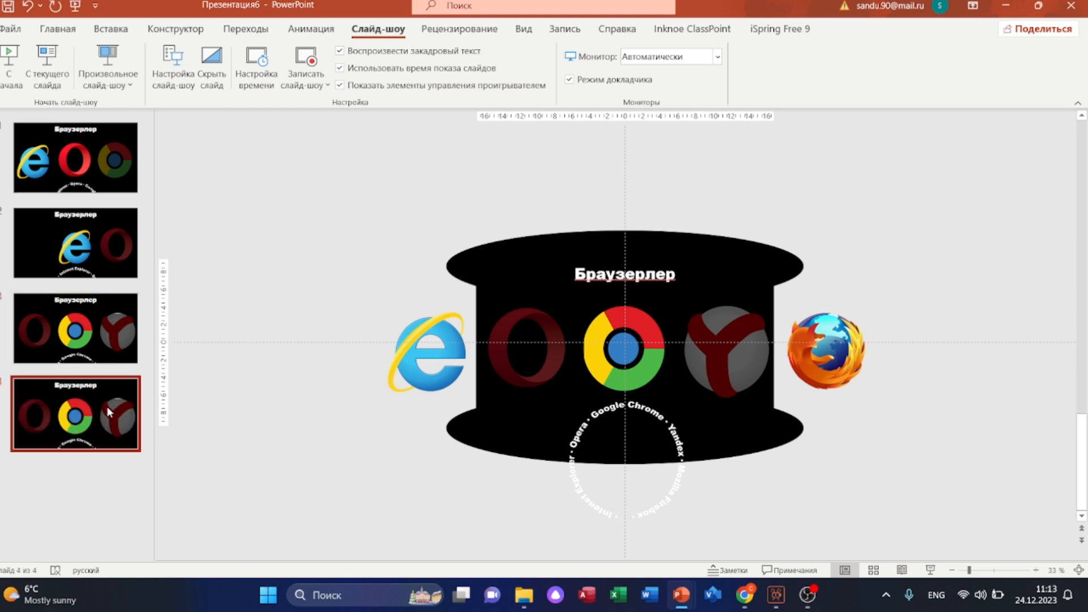
left_click_drag(352, 296, 935, 416)
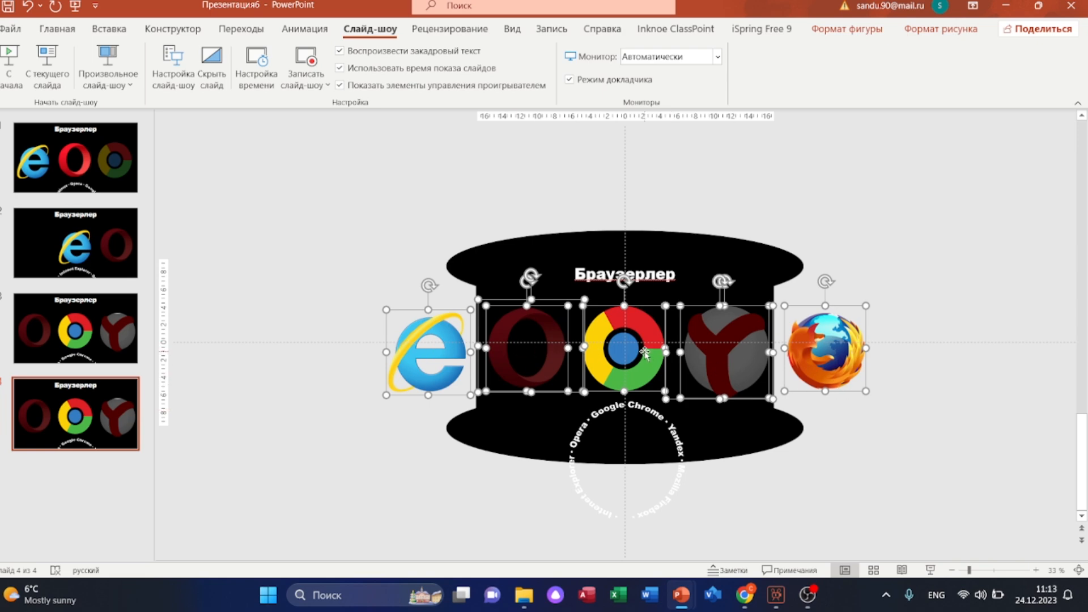
left_click_drag(646, 352, 529, 356)
Move the dimming rectangles over the Chrome and Firefox logos on the fourth slide and centre the Yandex logo.
left_click(652, 314)
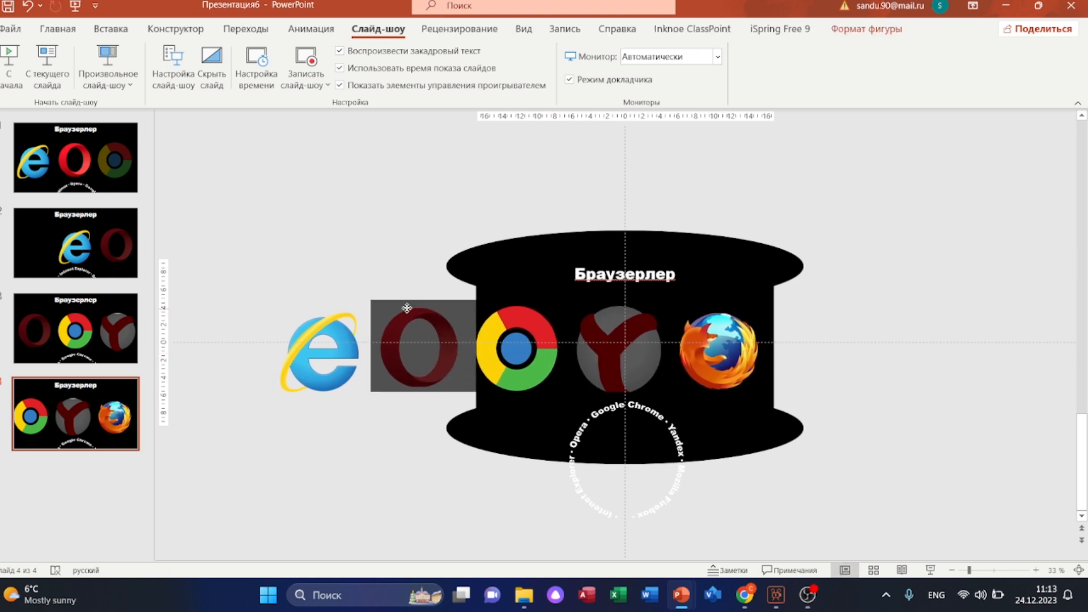
left_click(684, 315)
left_click(618, 340)
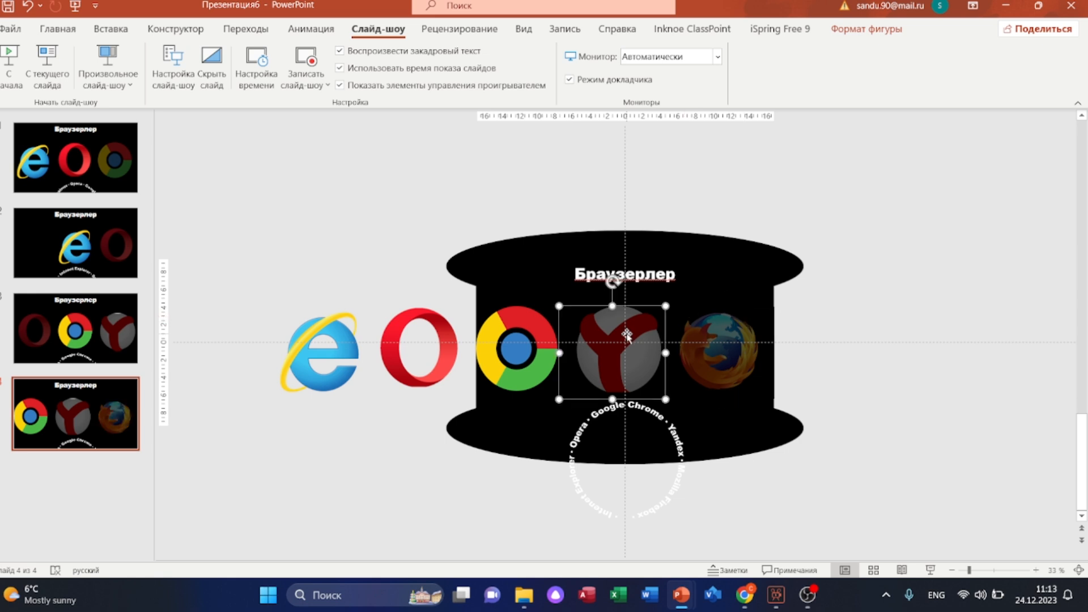
left_click_drag(524, 339, 542, 329)
left_click(621, 349)
Rotate the fourth slide's ring of browser names counter-clockwise until "Yandex" is at the top.
left_click(679, 431)
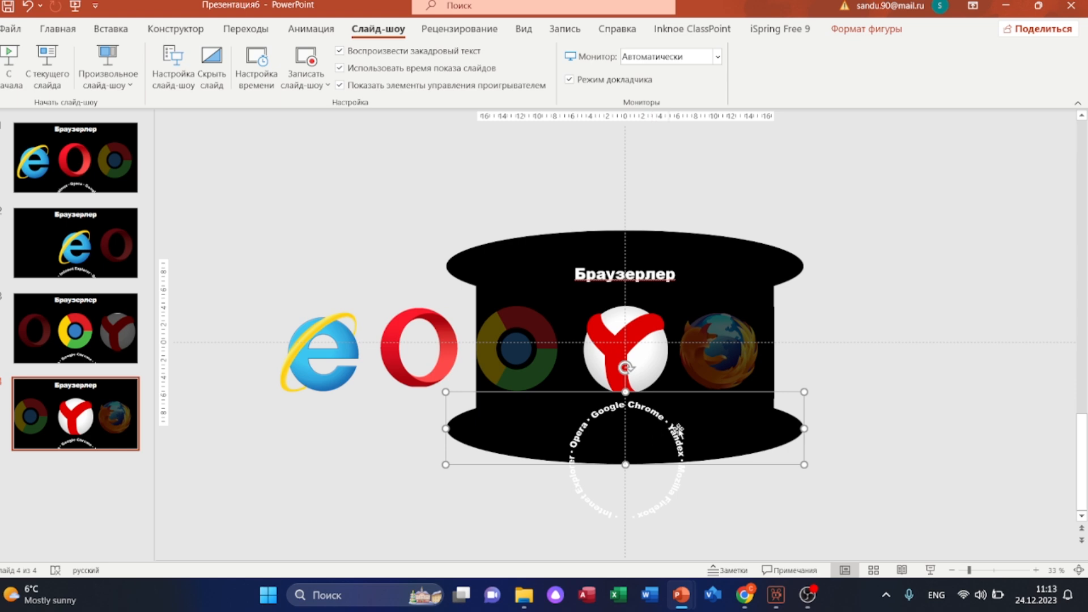
left_click(590, 517)
left_click(608, 516)
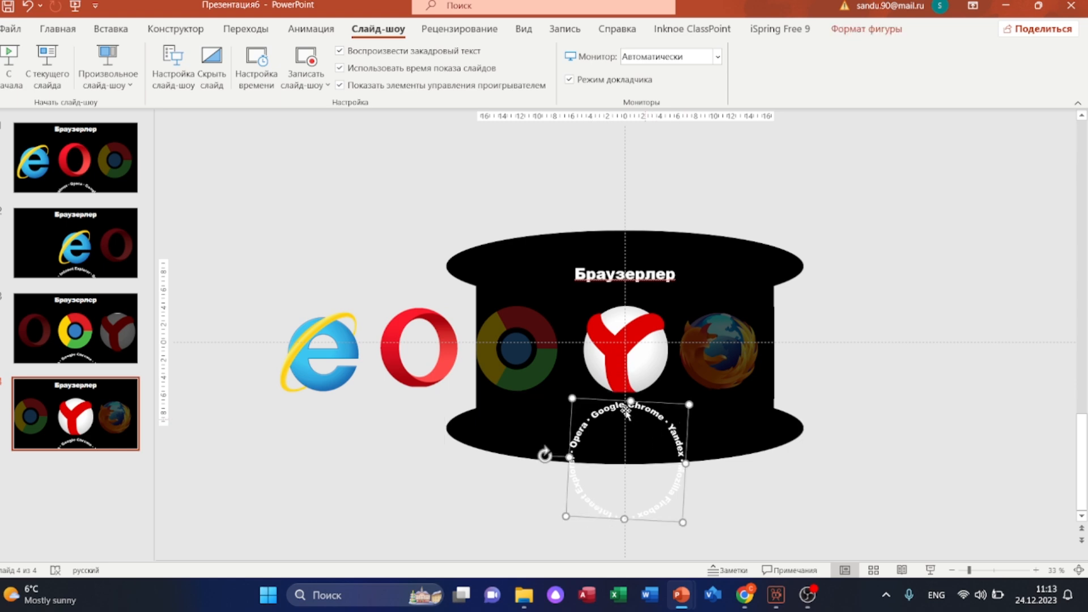
left_click_drag(539, 470, 533, 479)
Duplicate the fourth slide and shift the copy's logo row left until the Firefox logo is centred.
right_click(57, 397)
left_click(126, 211)
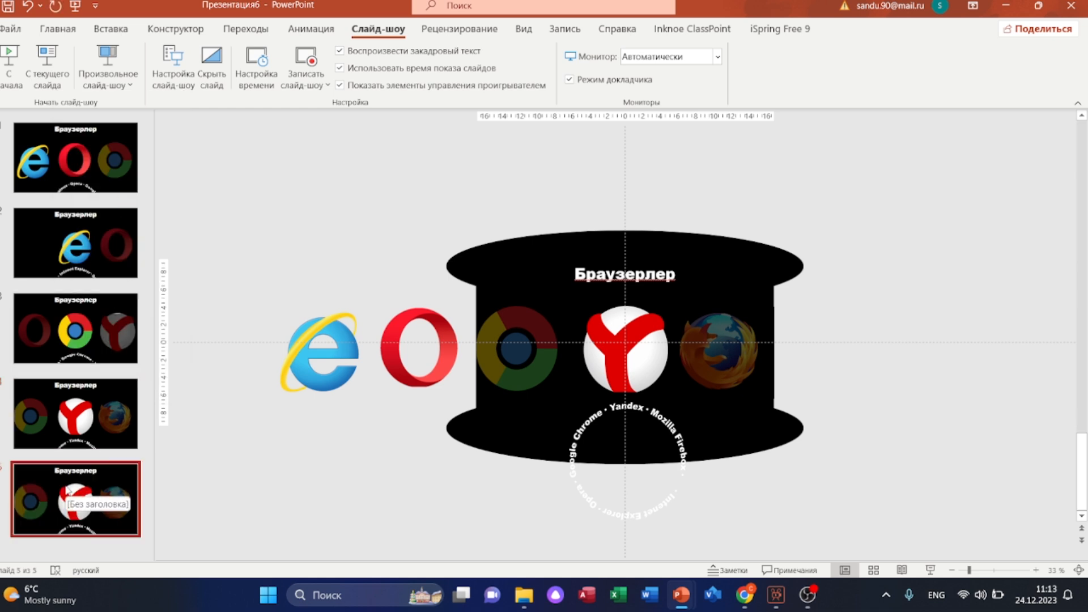
left_click(657, 360)
key("ctrl+a")
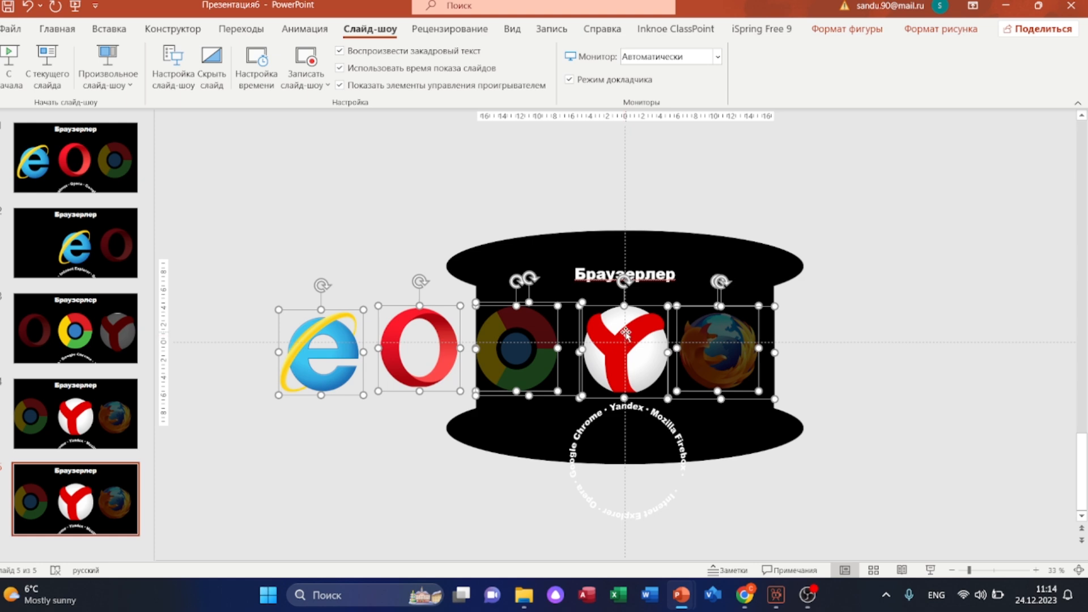
left_click_drag(613, 331, 524, 332)
Move one dimming rectangle off Firefox to the empty area on its right and the other from Chrome onto the Yandex logo.
left_click(885, 338)
scroll(684, 343, "up", 2)
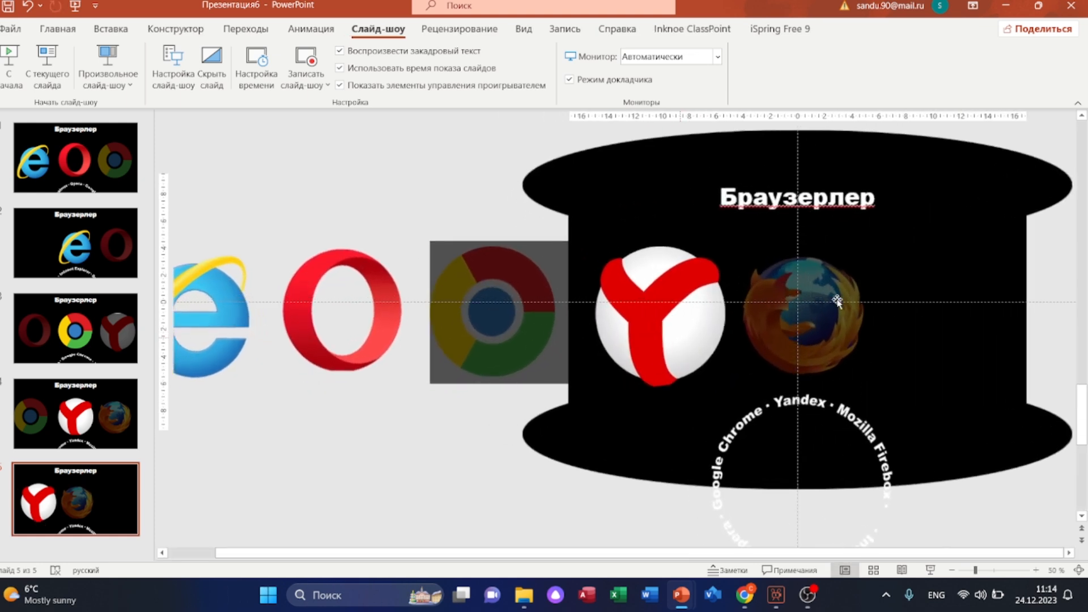
left_click(877, 278)
left_click(918, 273)
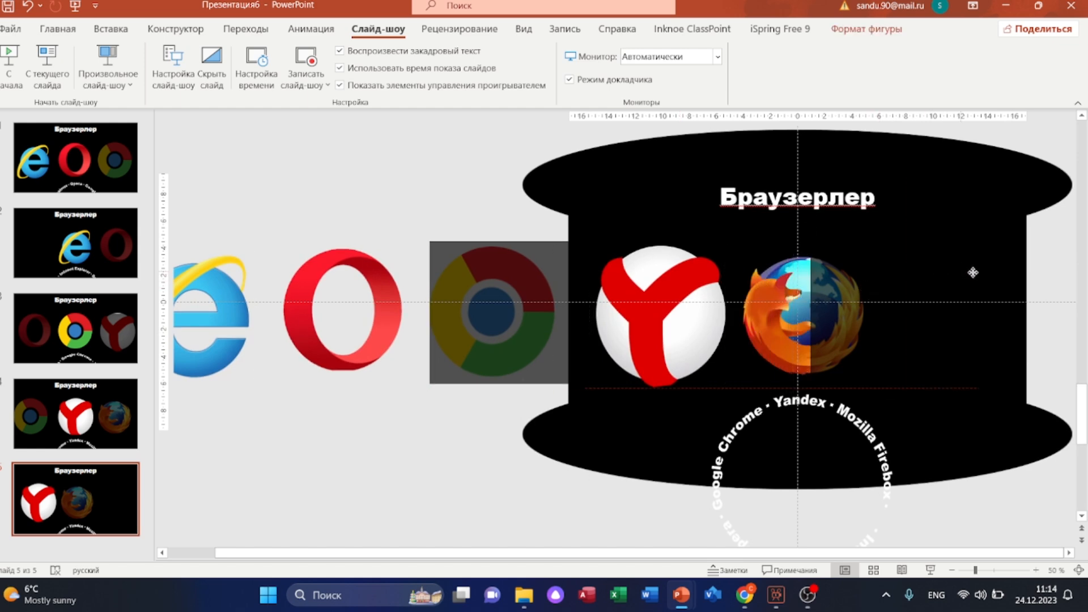
left_click(1015, 274)
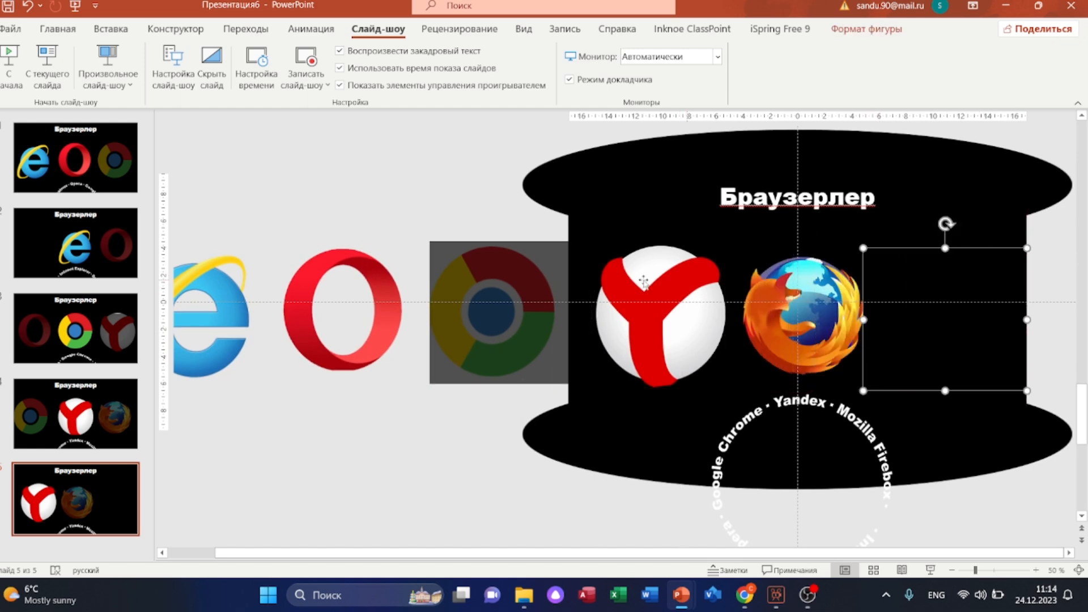
left_click(444, 253)
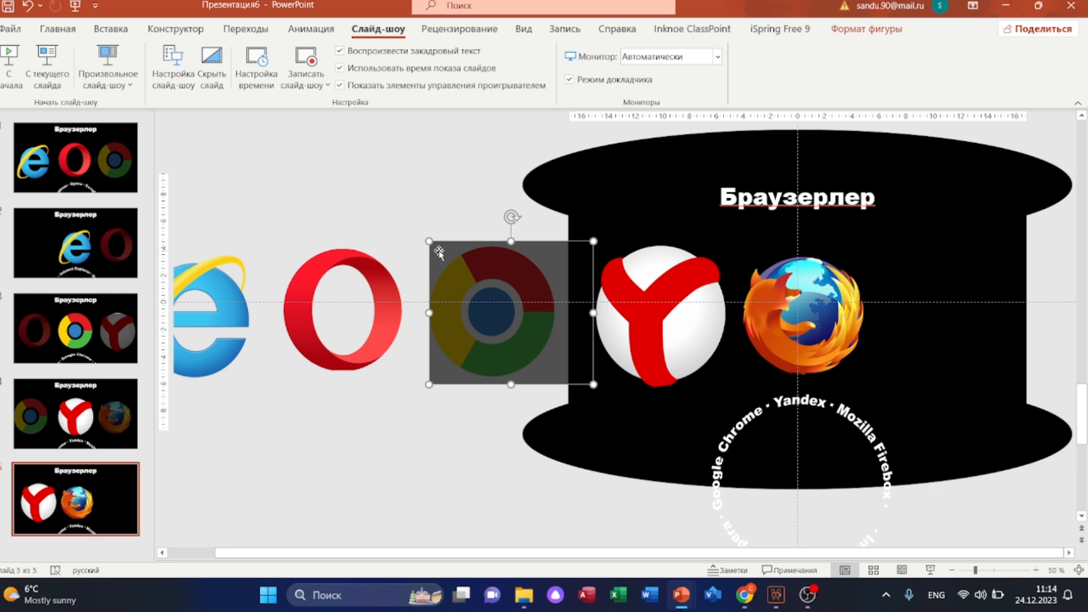
left_click_drag(439, 251, 582, 253)
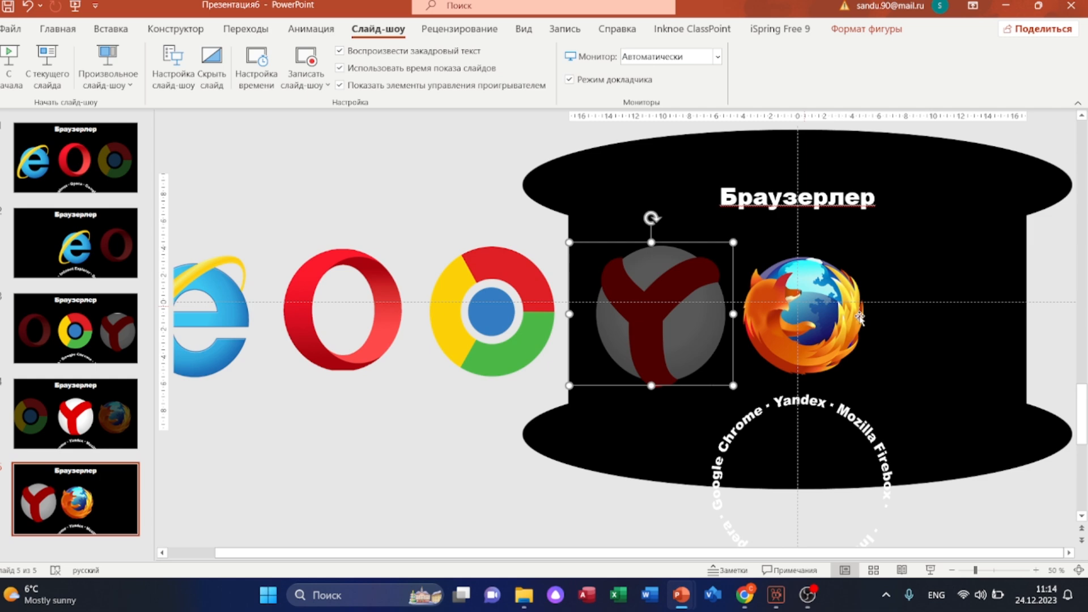
Rotate the fifth slide's ring of browser names counter-clockwise until "Mozilla Firebox" is at the top.
left_click(717, 507)
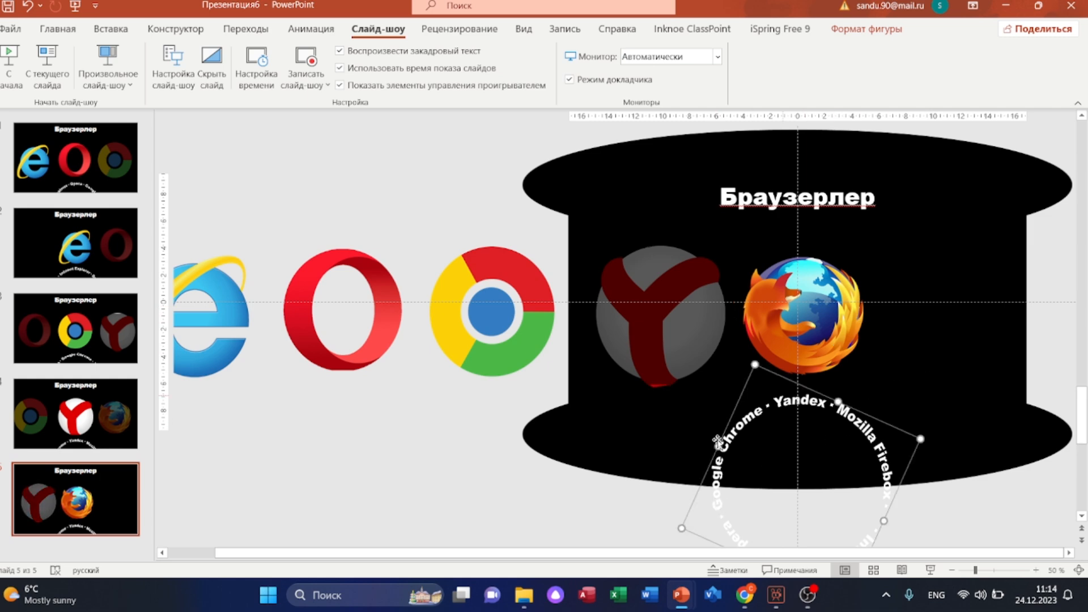
scroll(902, 504, "down", 2)
left_click_drag(595, 531, 681, 531)
left_click(915, 403)
Select all five slides and apply the Morph (Трансформация) transition to them.
left_click(52, 165)
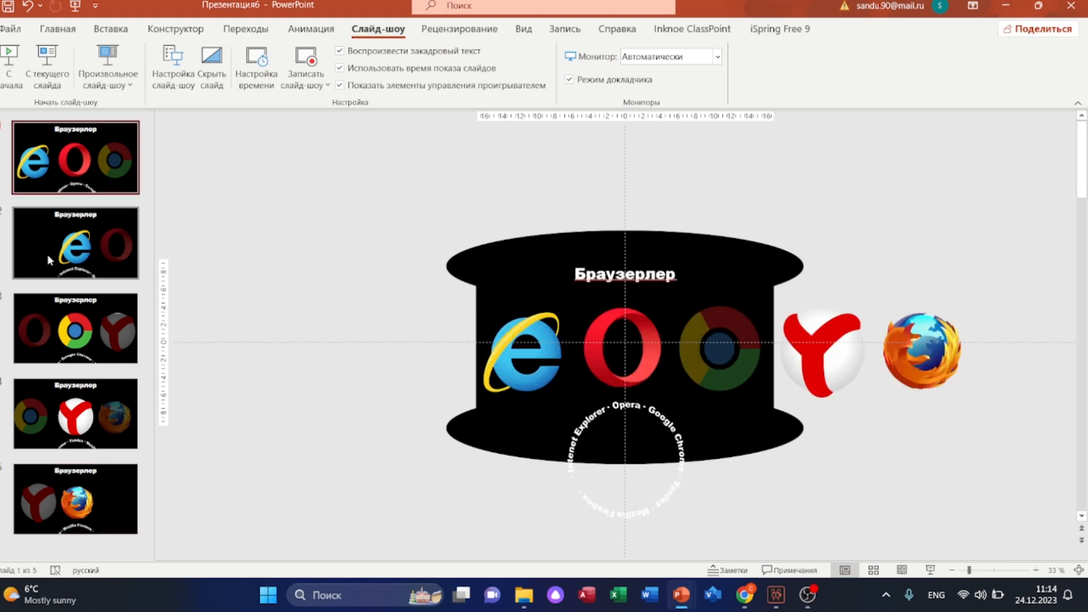
left_click(49, 253, "ctrl")
left_click(42, 322, "ctrl")
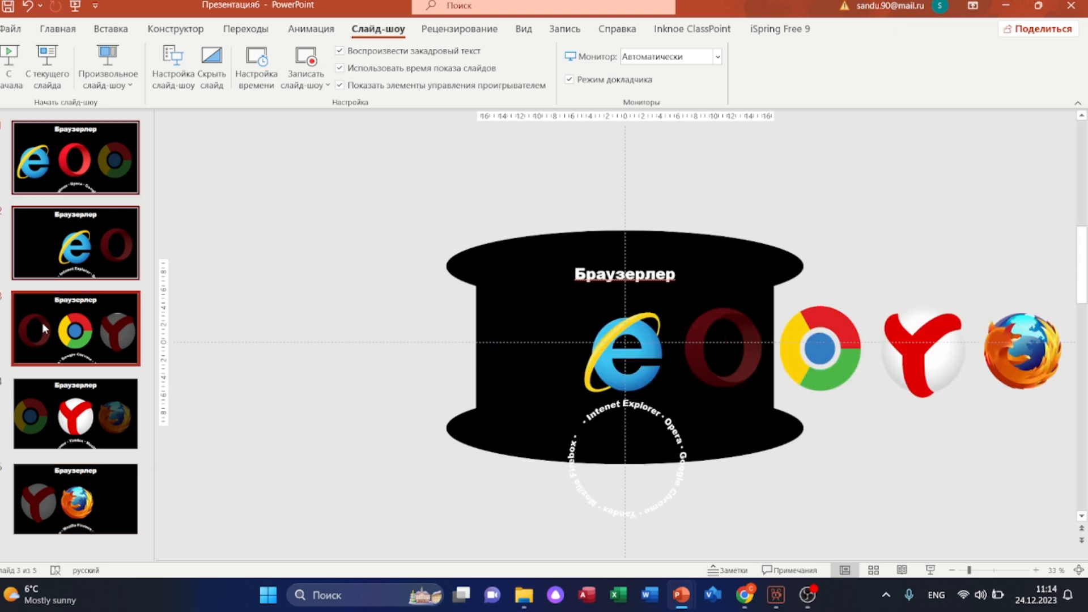
left_click(46, 409, "ctrl")
left_click(50, 487, "ctrl")
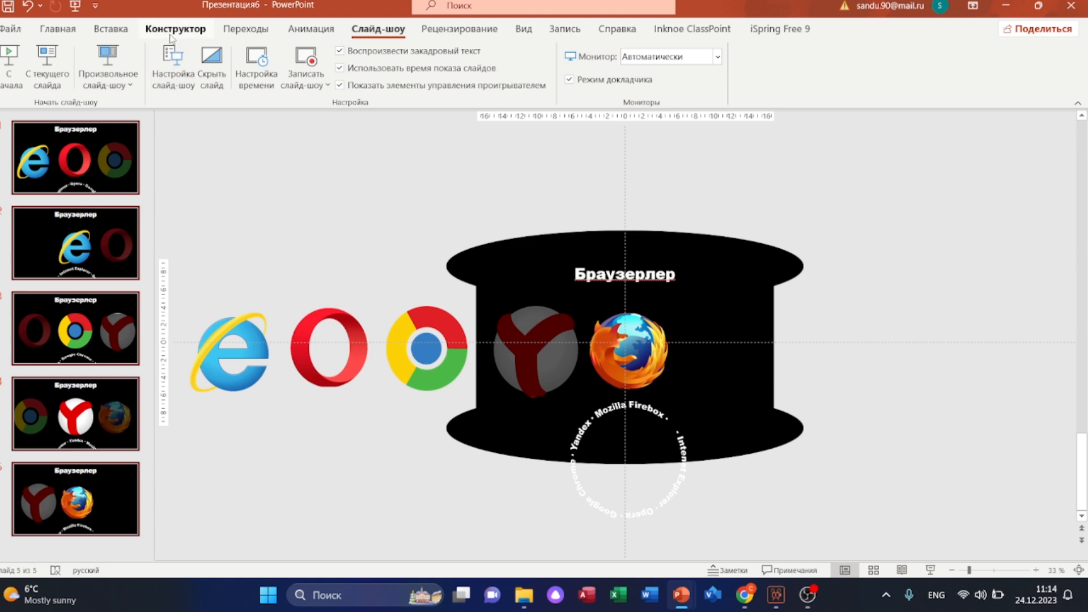
left_click(245, 29)
left_click(126, 68)
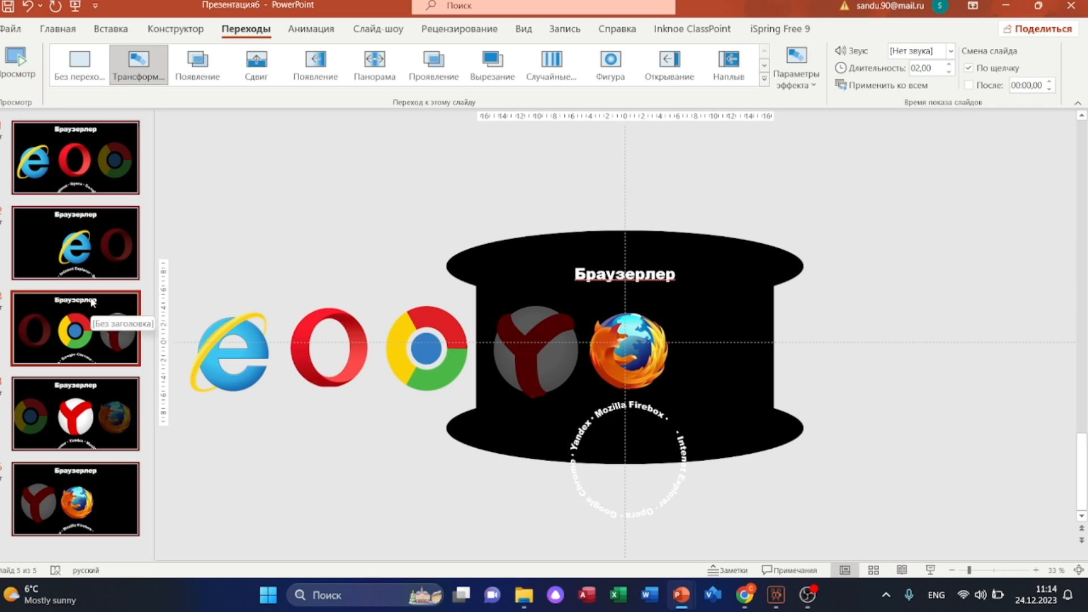
Start the slide show to preview the slide transitions.
left_click(381, 28)
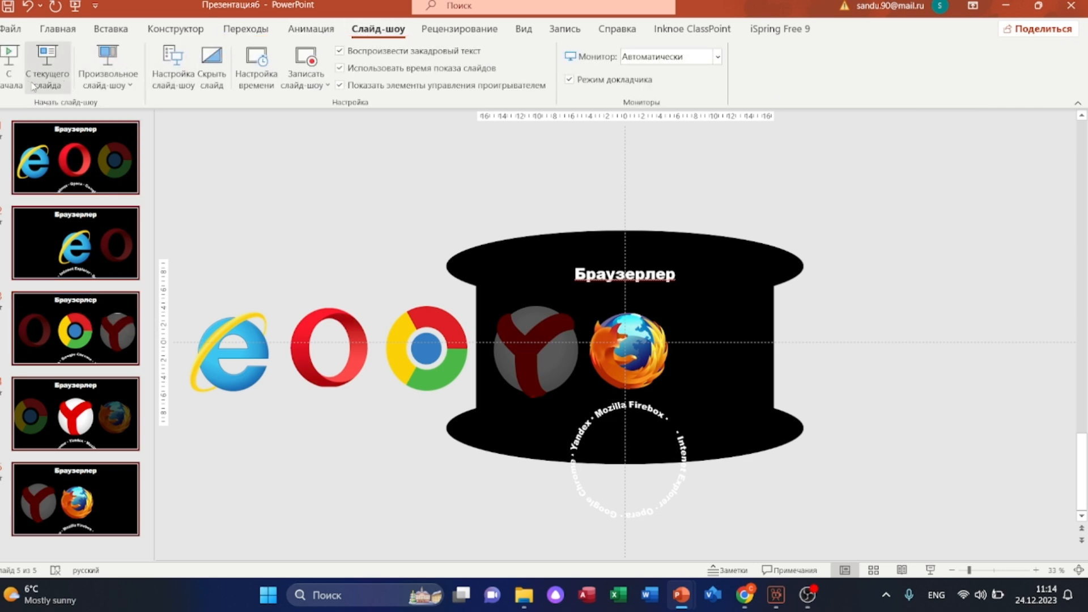